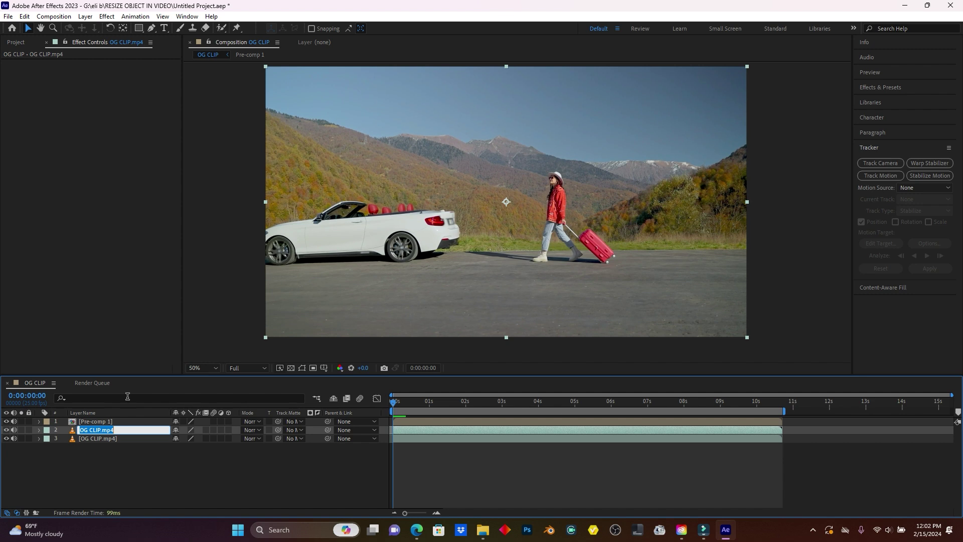
Step: Name the upper OG CLIP.mp4 layer "wheel mask" and apply the Boris FX Mocha AE effect to it
{"action": "type", "text": "wheel mask"}
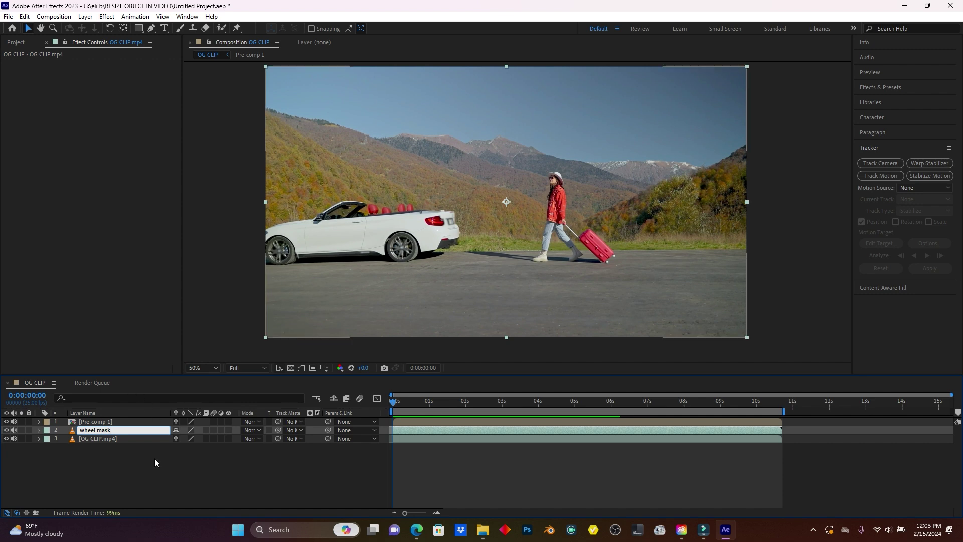
{"action": "left_click", "coordinate": [152, 463]}
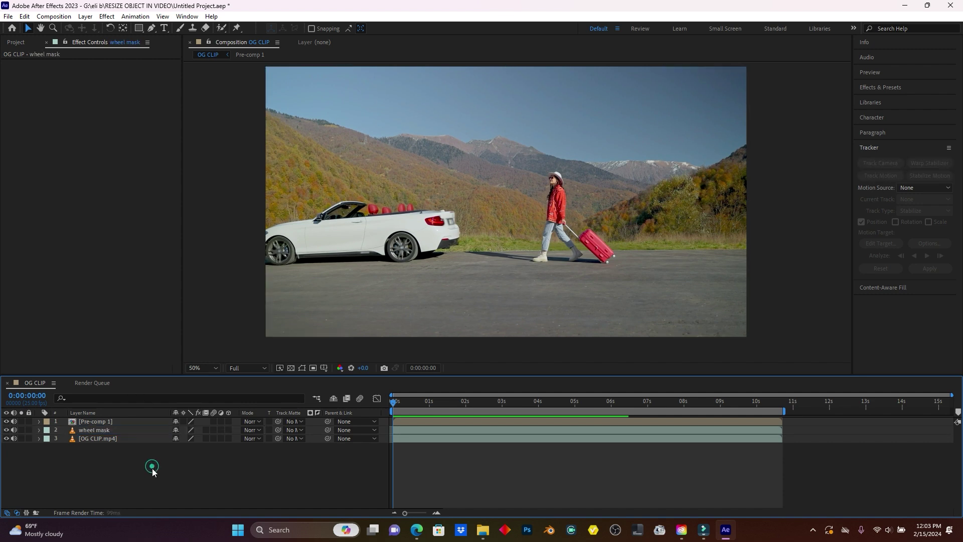
{"action": "left_click", "coordinate": [95, 430]}
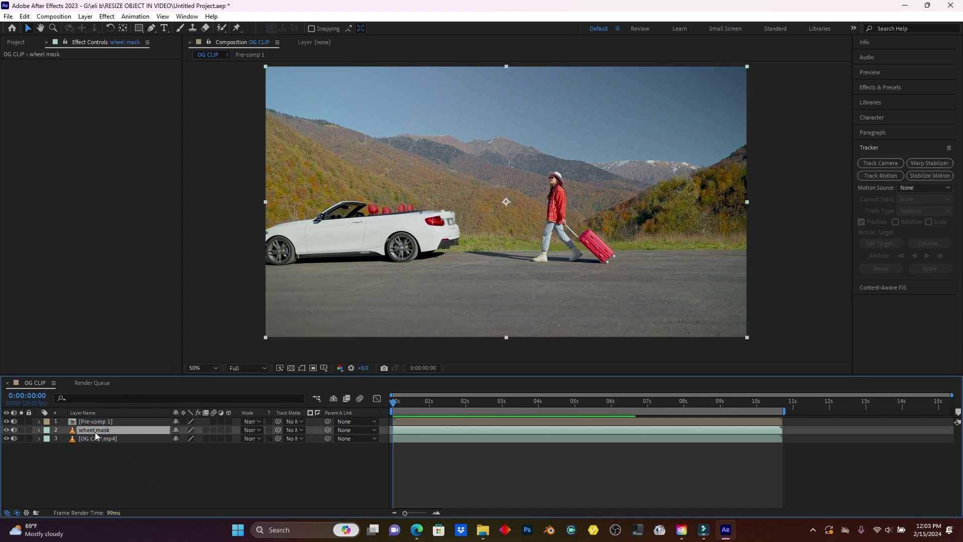
{"action": "left_click", "coordinate": [106, 16]}
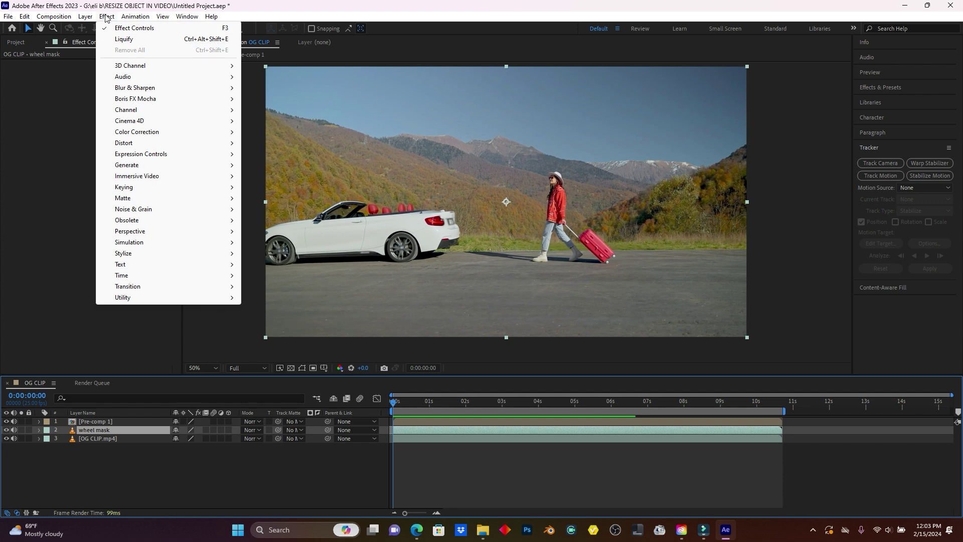
{"action": "mouse_move", "coordinate": [135, 16]}
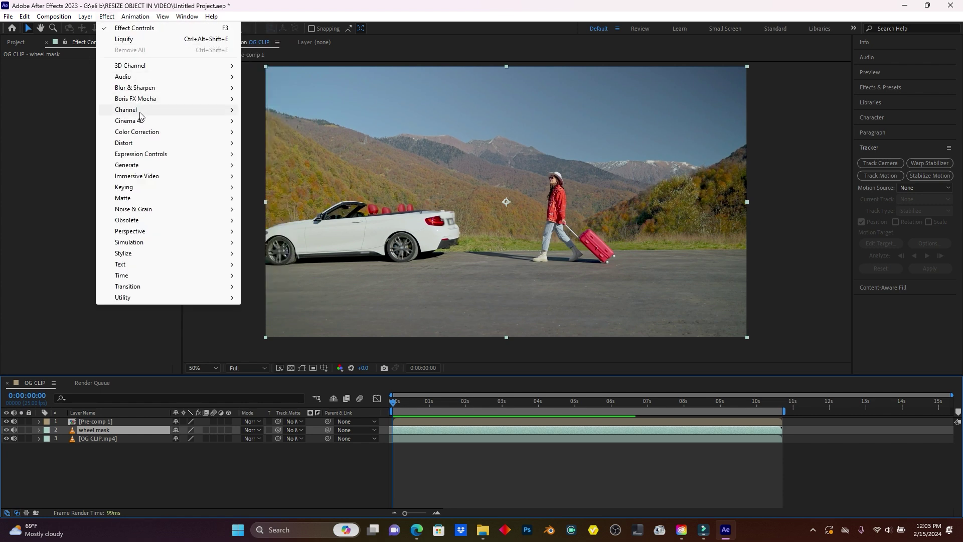
{"action": "mouse_move", "coordinate": [150, 99]}
{"action": "left_click", "coordinate": [275, 99]}
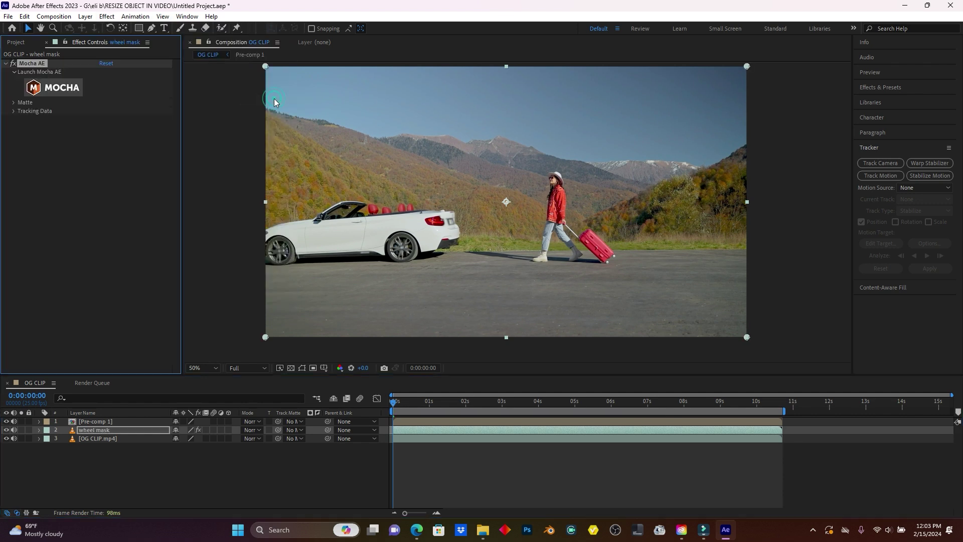
Step: Launch Mocha AE from the wheel mask layer's effect and dismiss the thank-you and welcome windows
{"action": "left_click", "coordinate": [50, 89]}
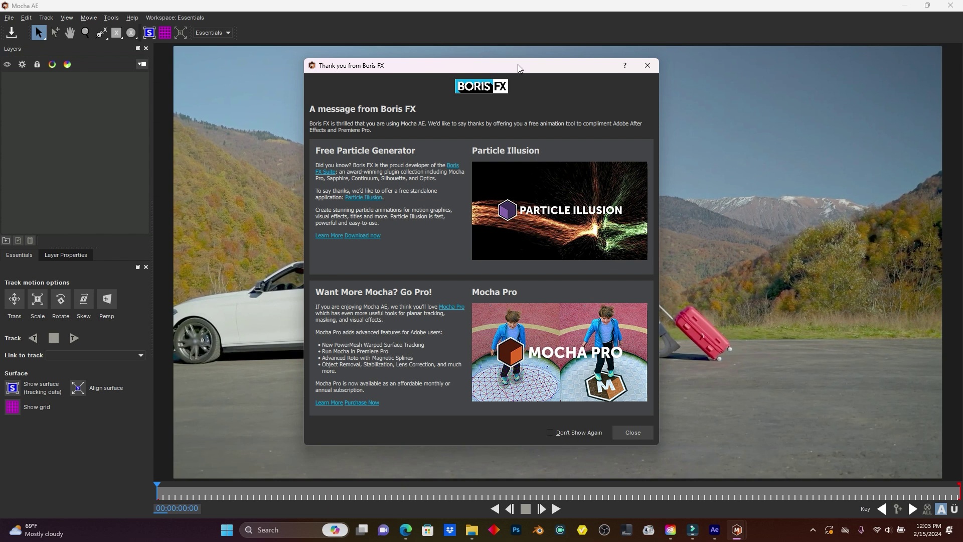
{"action": "left_click", "coordinate": [637, 435]}
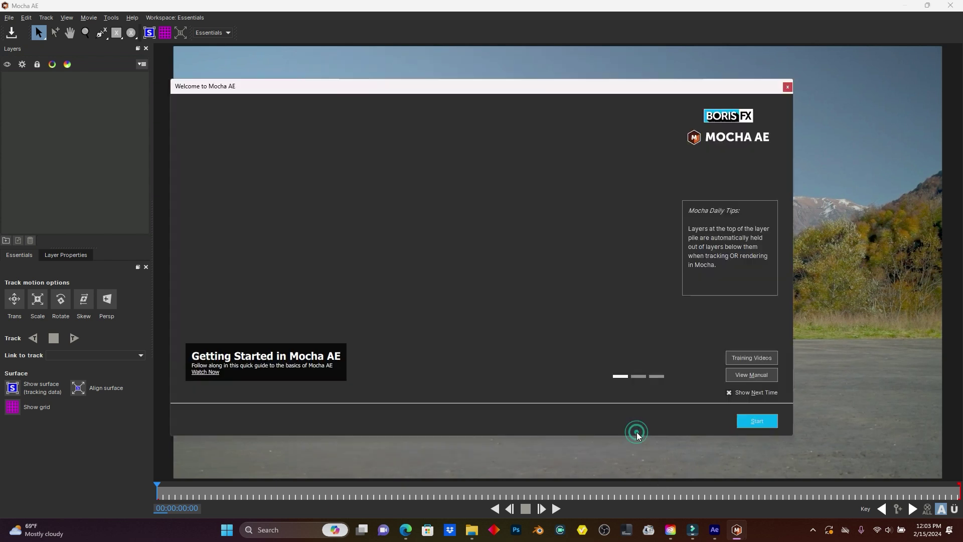
{"action": "left_click", "coordinate": [786, 87]}
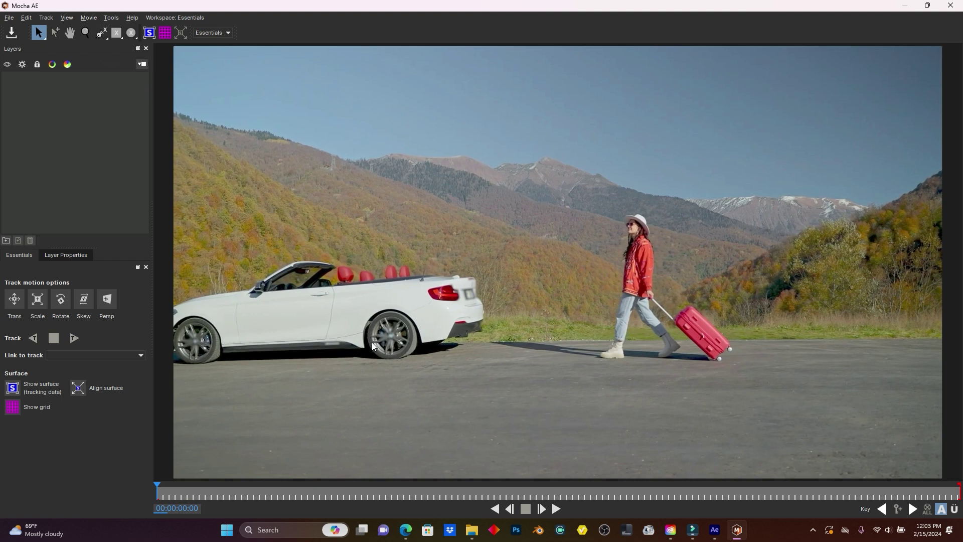
Step: Enlarge the view of the car's rear wheel and advance the clip to 00:00:04:15
{"action": "left_click", "coordinate": [101, 34]}
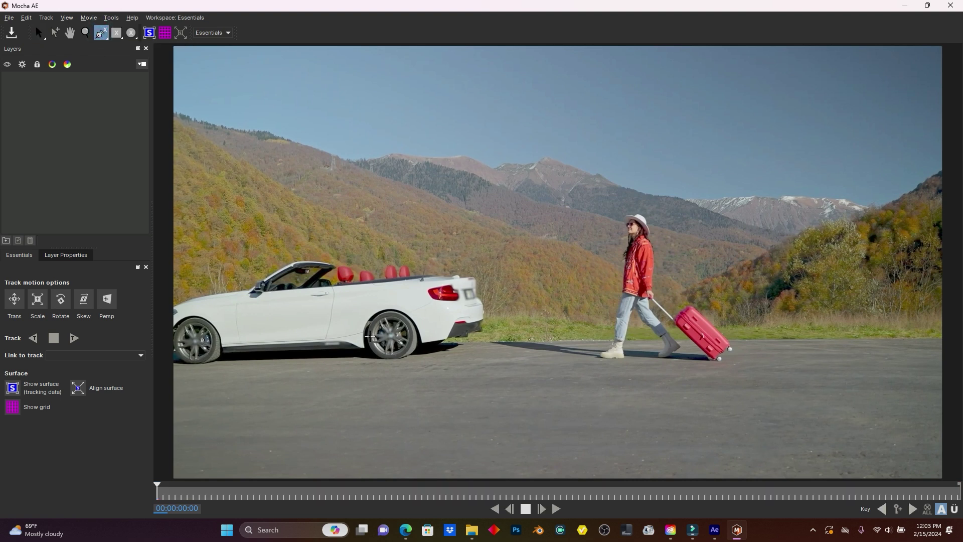
{"action": "left_click", "coordinate": [87, 32]}
{"action": "left_click", "coordinate": [376, 335]}
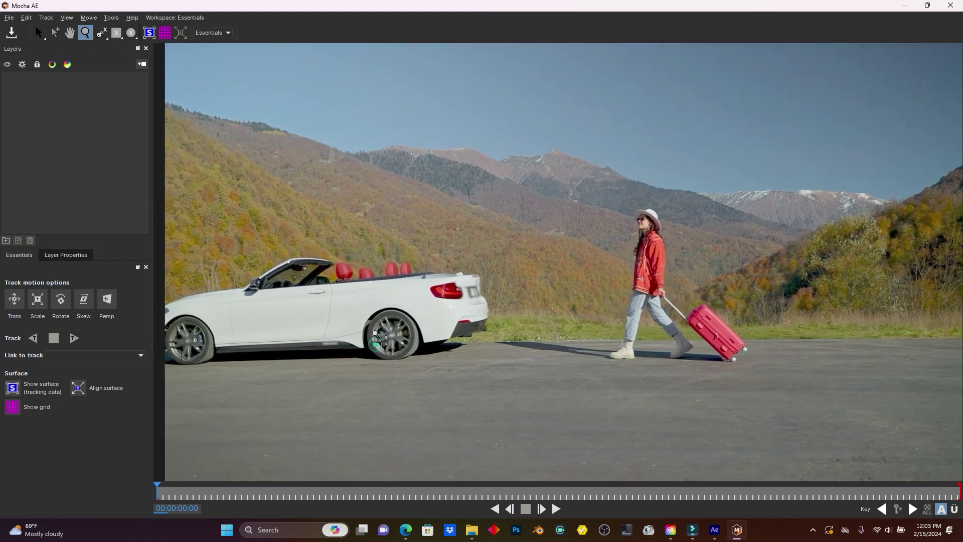
{"action": "left_click", "coordinate": [376, 334]}
{"action": "left_click", "coordinate": [373, 332]}
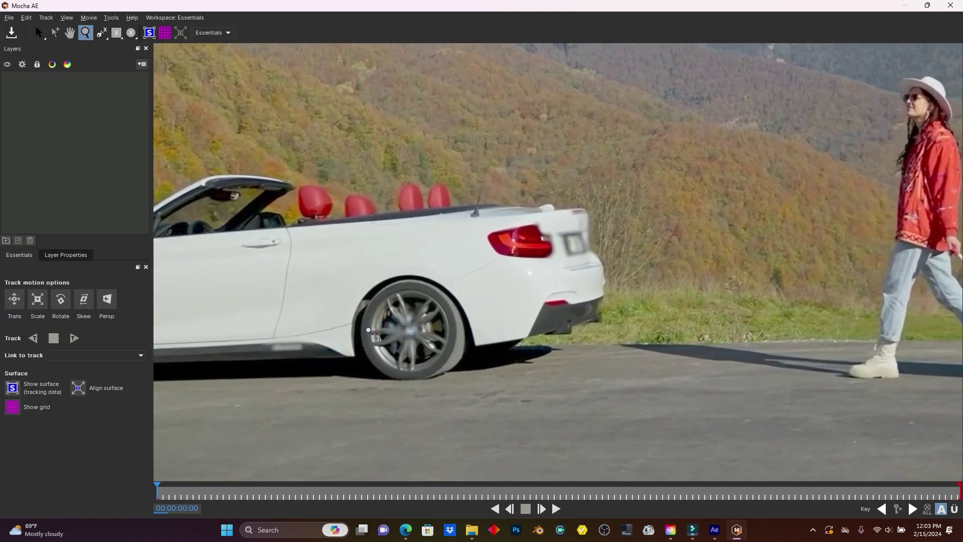
{"action": "left_click", "coordinate": [369, 333]}
{"action": "left_click", "coordinate": [356, 318]}
{"action": "left_click", "coordinate": [412, 221]}
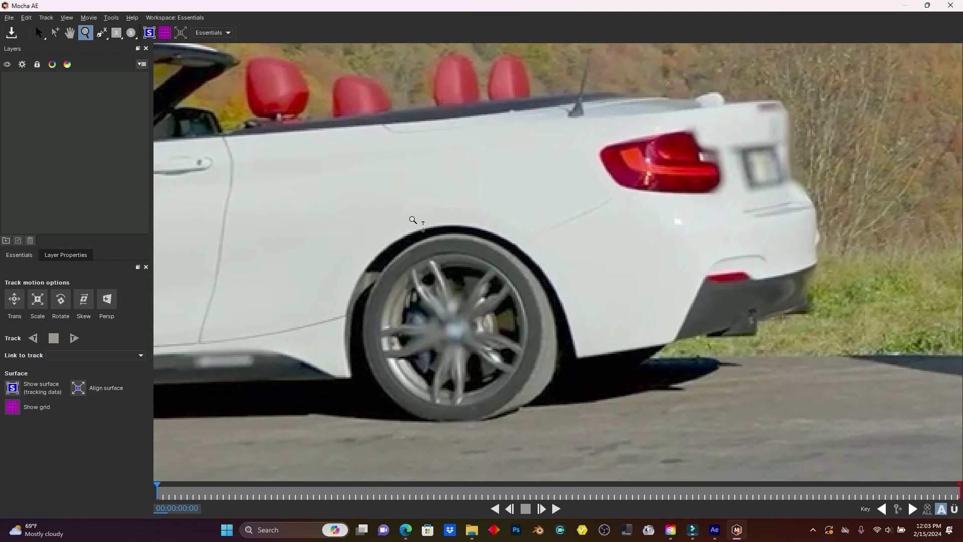
{"action": "key", "text": "ctrl+l"}
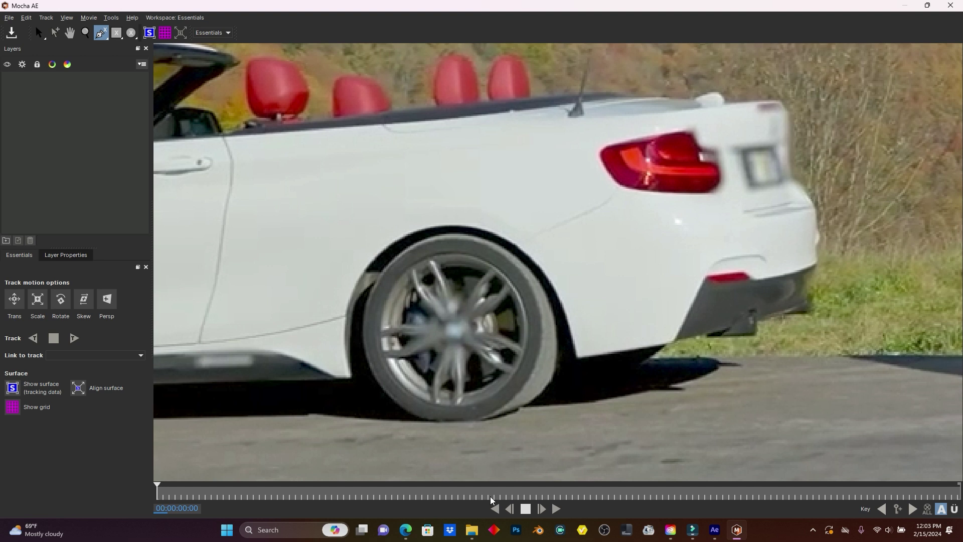
{"action": "key", "text": "s"}
{"action": "key", "text": "space"}
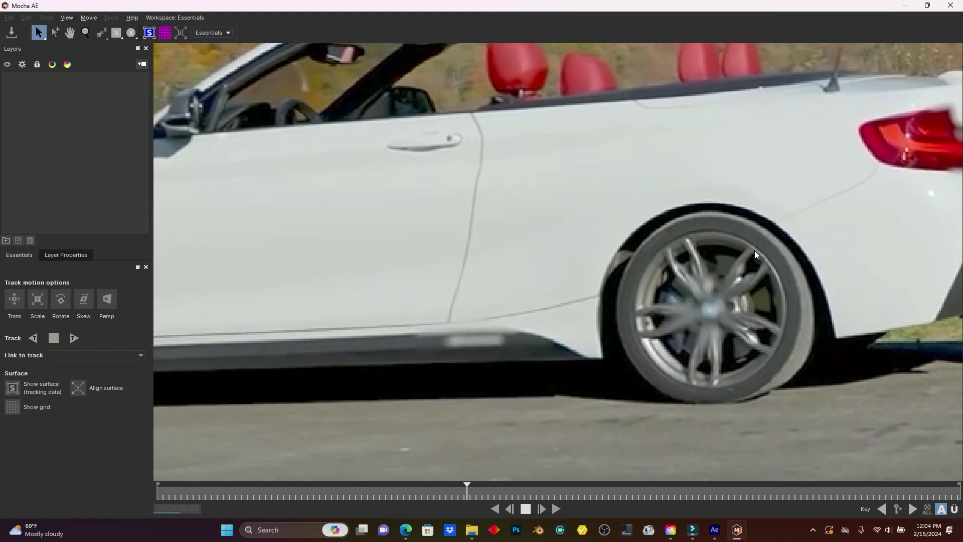
{"action": "key", "text": "space"}
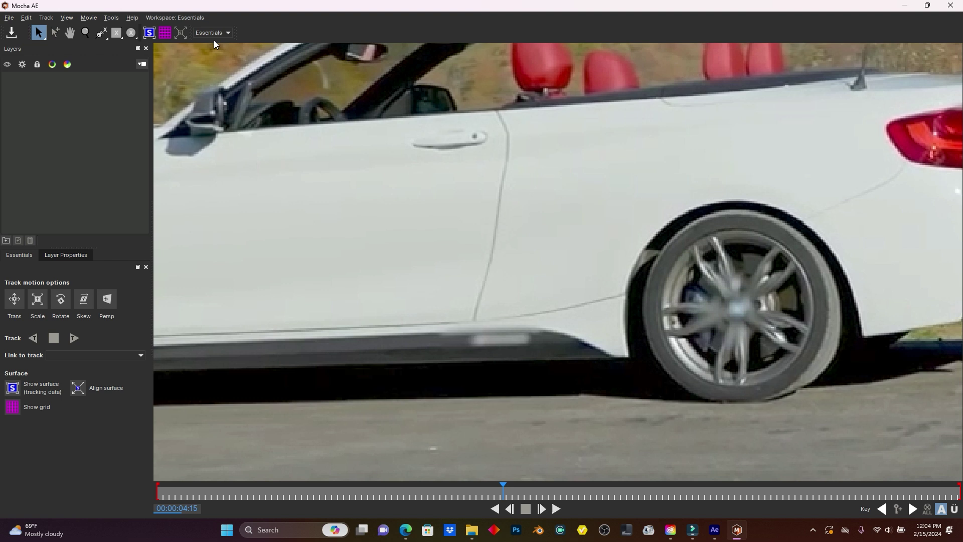
Step: Draw a closed X-Spline band around the rear wheel arch, following the arch edge inside and the white bodywork outside
{"action": "left_click", "coordinate": [101, 35]}
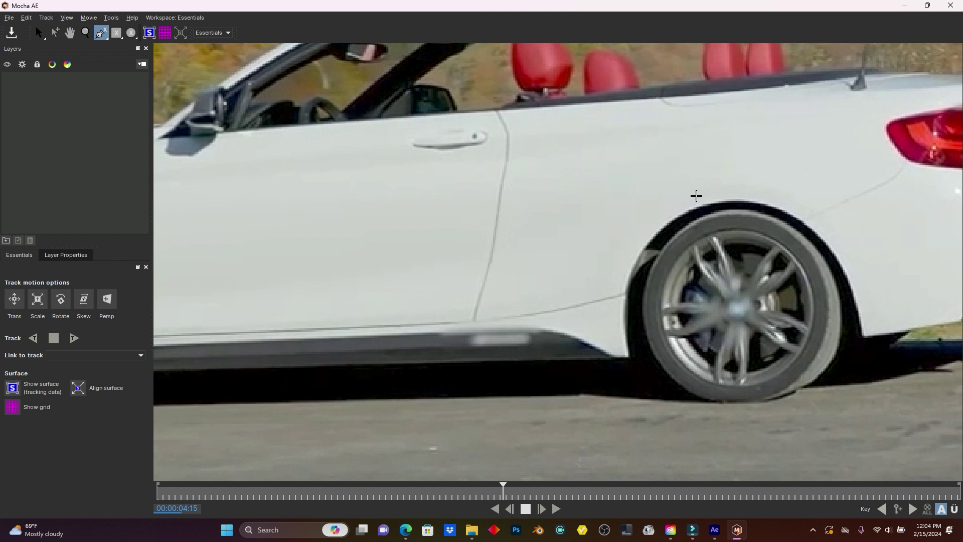
{"action": "left_click", "coordinate": [618, 370]}
{"action": "left_click", "coordinate": [641, 368]}
{"action": "left_click", "coordinate": [635, 334]}
{"action": "left_click", "coordinate": [636, 281]}
{"action": "left_click", "coordinate": [668, 231]}
{"action": "left_click", "coordinate": [677, 215]}
{"action": "left_click", "coordinate": [688, 215]}
{"action": "left_click", "coordinate": [729, 205]}
{"action": "left_click", "coordinate": [757, 206]}
{"action": "left_click", "coordinate": [793, 219]}
{"action": "left_click", "coordinate": [814, 241]}
{"action": "left_click", "coordinate": [841, 272]}
{"action": "left_click", "coordinate": [851, 299]}
{"action": "left_click", "coordinate": [854, 331]}
{"action": "left_click", "coordinate": [851, 351]}
{"action": "left_click", "coordinate": [885, 346]}
{"action": "left_click", "coordinate": [880, 279]}
{"action": "left_click", "coordinate": [844, 220]}
{"action": "left_click", "coordinate": [809, 195]}
{"action": "left_click", "coordinate": [777, 178]}
{"action": "left_click", "coordinate": [747, 170]}
{"action": "left_click", "coordinate": [712, 171]}
{"action": "left_click", "coordinate": [677, 175]}
{"action": "left_click", "coordinate": [640, 210]}
{"action": "left_click", "coordinate": [622, 232]}
{"action": "left_click", "coordinate": [604, 264]}
{"action": "left_click", "coordinate": [601, 325]}
{"action": "left_click", "coordinate": [606, 350]}
{"action": "right_click", "coordinate": [611, 366]}
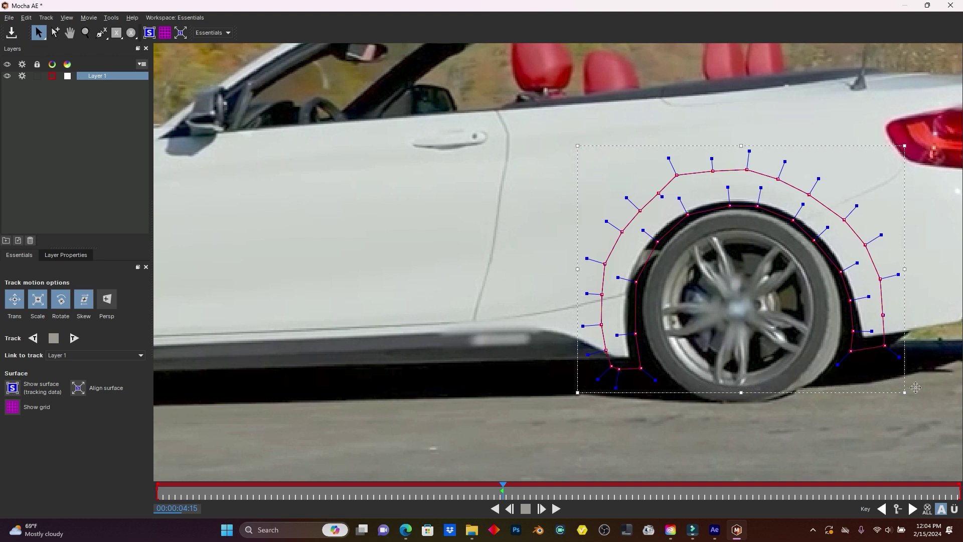
Step: Refine the wheel-arch spline by adjusting the curvature of its upper outer corner and the points along the inner edge
{"action": "left_click_drag", "start_coordinate": [728, 187], "coordinate": [733, 184]}
{"action": "left_click_drag", "start_coordinate": [668, 154], "coordinate": [671, 165]}
{"action": "left_click", "coordinate": [659, 194]}
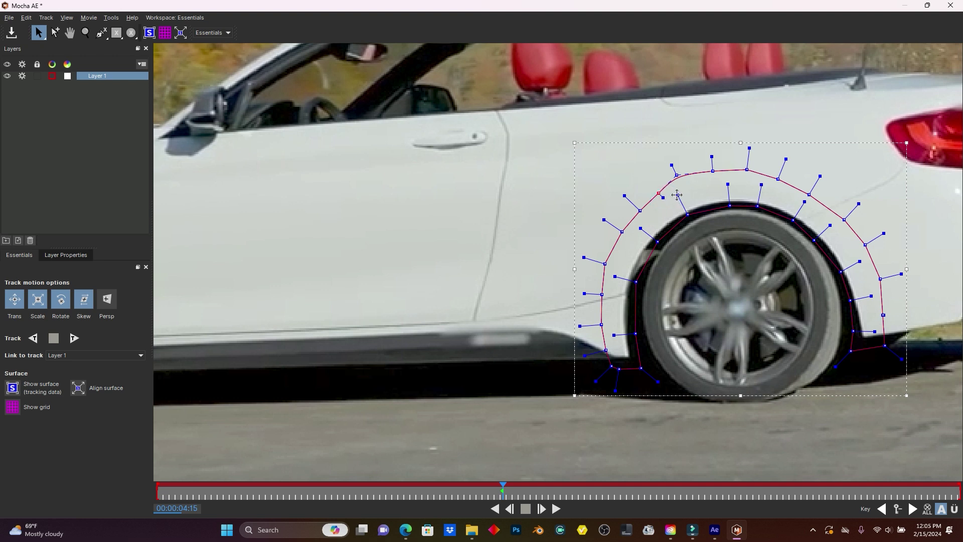
{"action": "left_click_drag", "start_coordinate": [666, 183], "coordinate": [688, 206]}
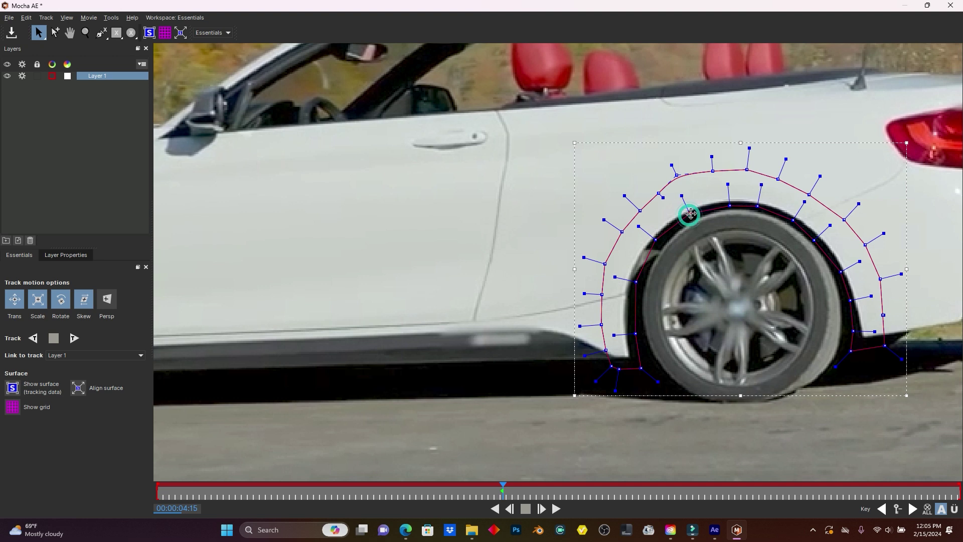
{"action": "left_click", "coordinate": [848, 300]}
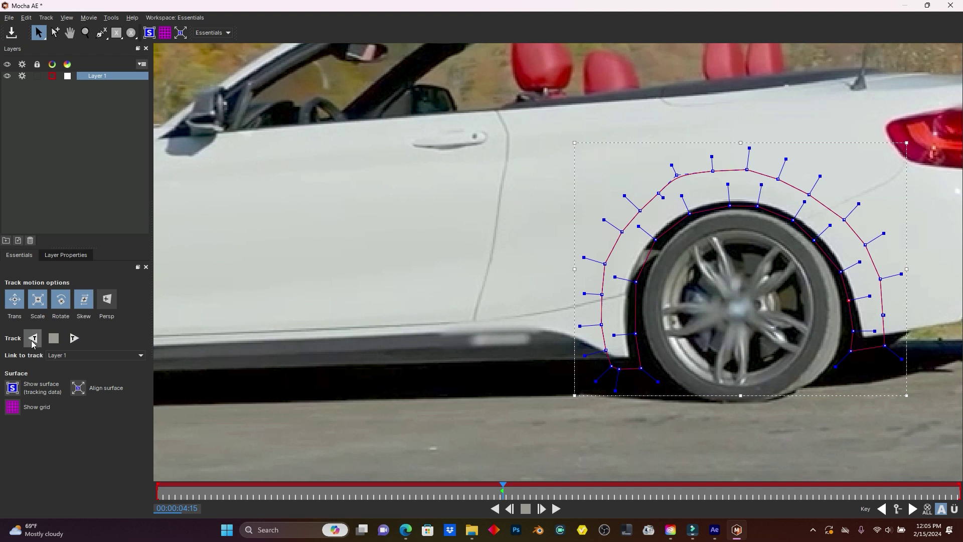
Step: Enable perspective tracking and track the wheel-arch spline from 00:00:04:15 forward to the clip's end and backward to its start
{"action": "left_click", "coordinate": [107, 300]}
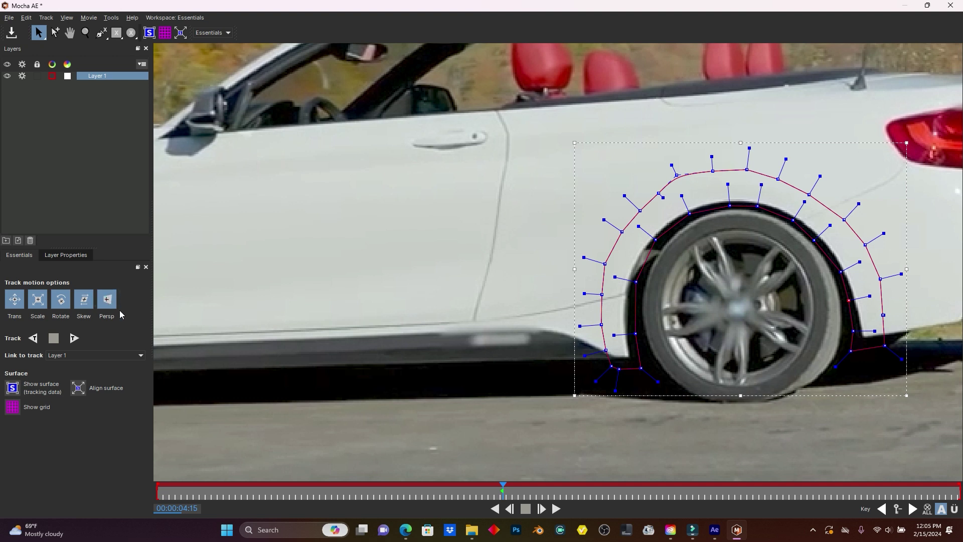
{"action": "left_click", "coordinate": [73, 339]}
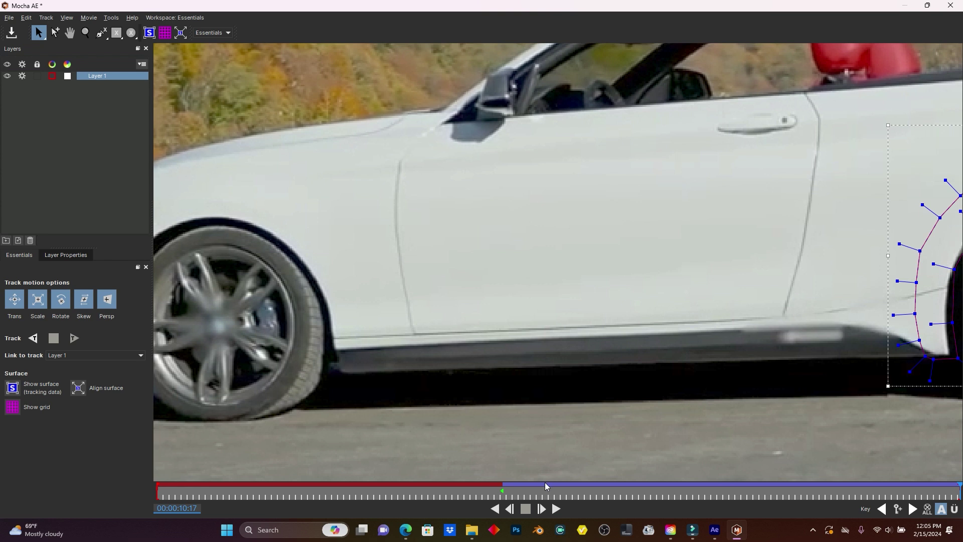
{"action": "left_click_drag", "start_coordinate": [571, 492], "coordinate": [500, 501]}
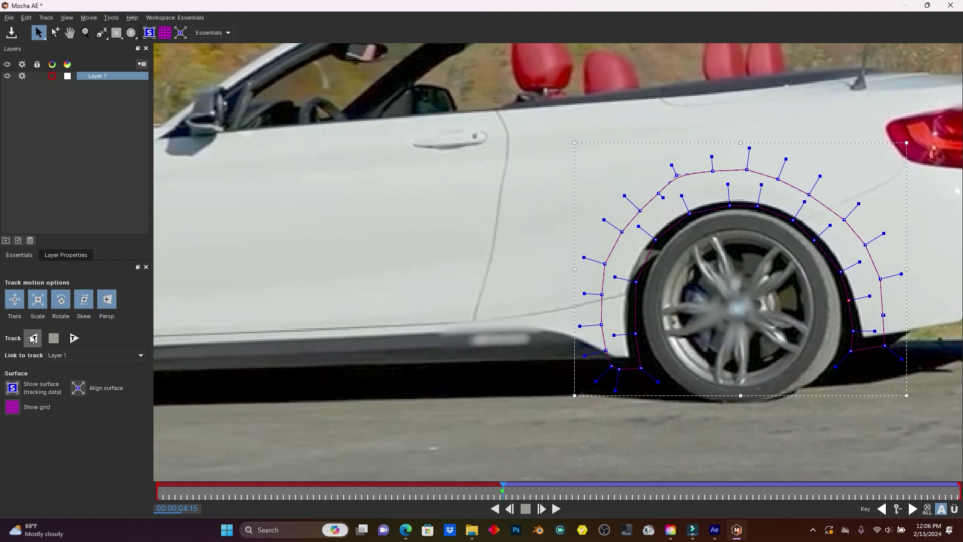
{"action": "left_click", "coordinate": [33, 339]}
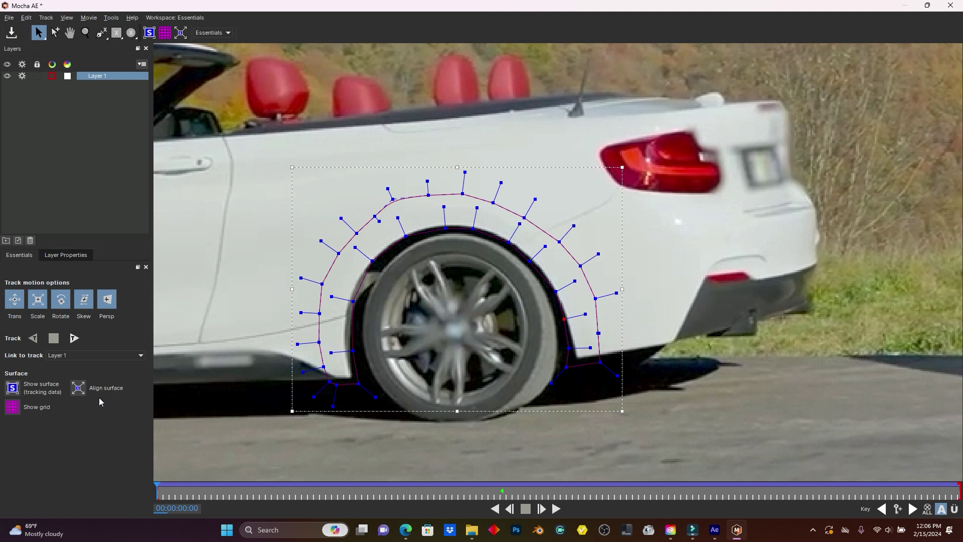
Step: Rename the tracked Layer 1 as "wheel mask"
{"action": "double_click", "coordinate": [101, 75]}
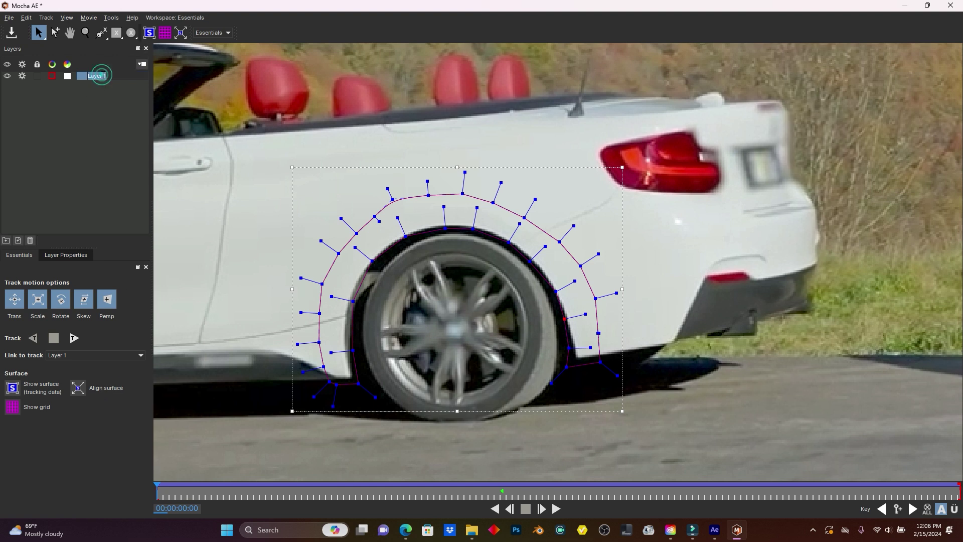
{"action": "type", "text": "wheel mask"}
{"action": "left_click", "coordinate": [107, 93]}
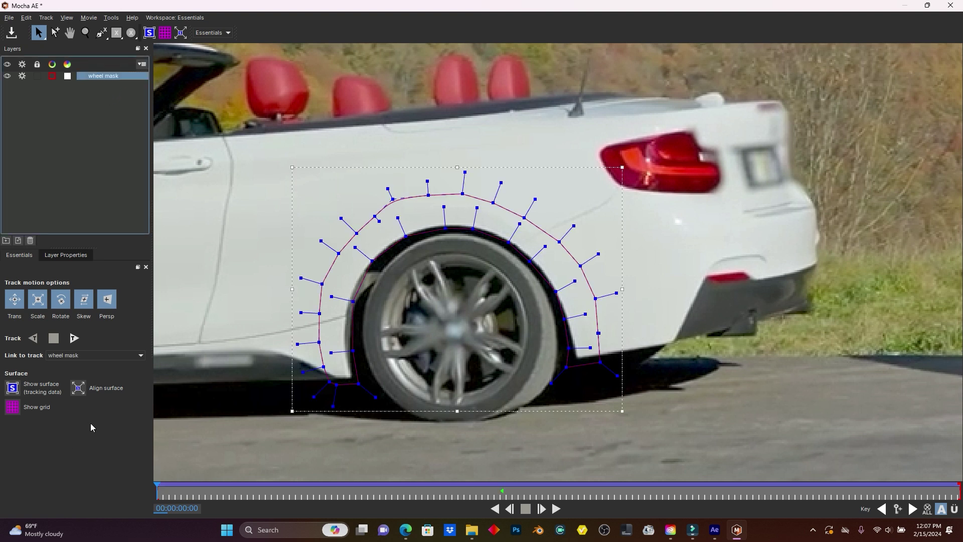
Step: Show the planar surface and move it down so its centre sits where the rear tire meets the road
{"action": "left_click", "coordinate": [150, 34]}
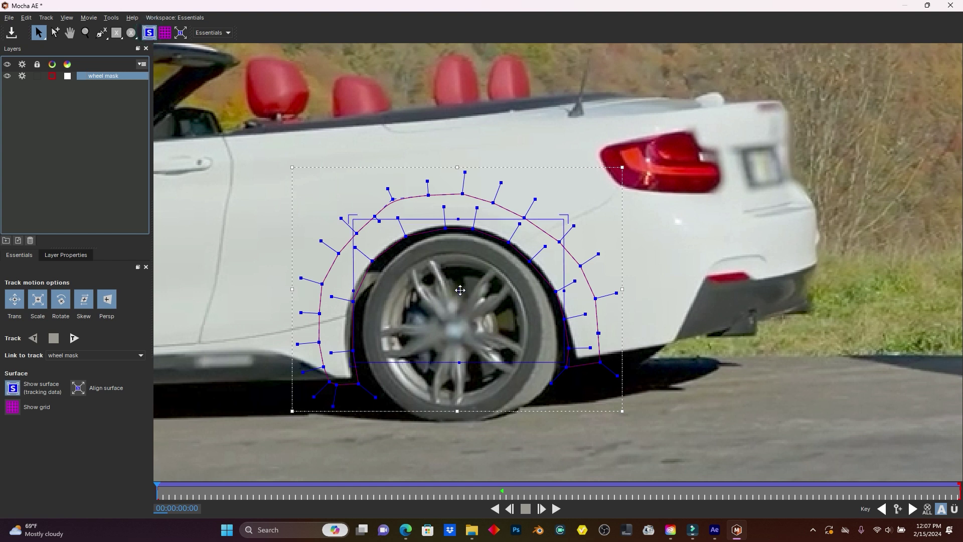
{"action": "left_click_drag", "start_coordinate": [459, 289], "coordinate": [457, 422]}
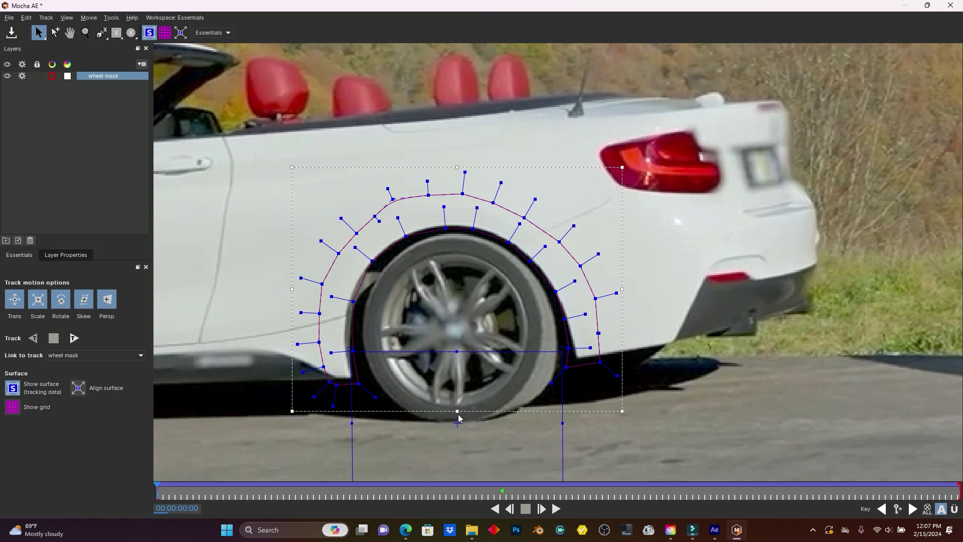
{"action": "left_click", "coordinate": [458, 421]}
Step: Hide the wheel mask layer and move the playhead to 00:00:04:17
{"action": "left_click", "coordinate": [7, 76]}
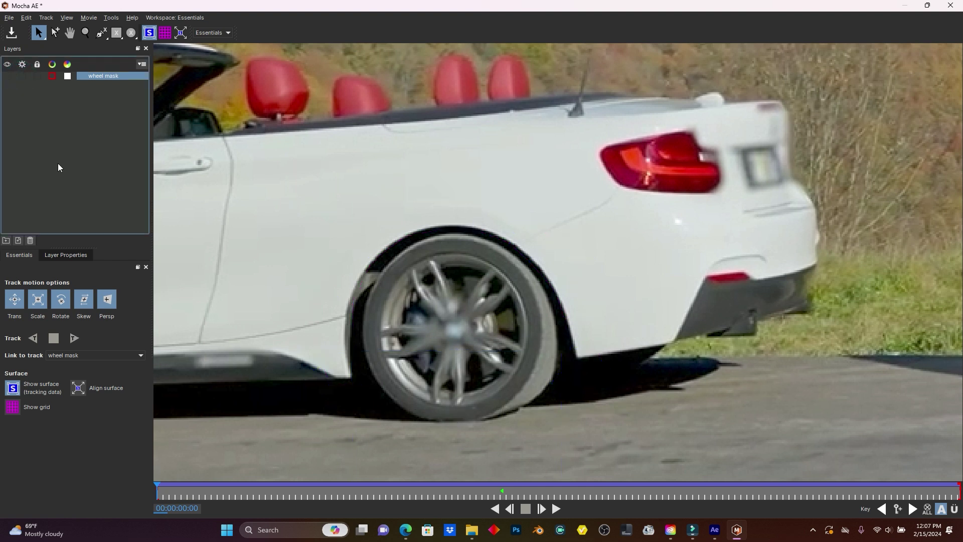
{"action": "left_click", "coordinate": [101, 34]}
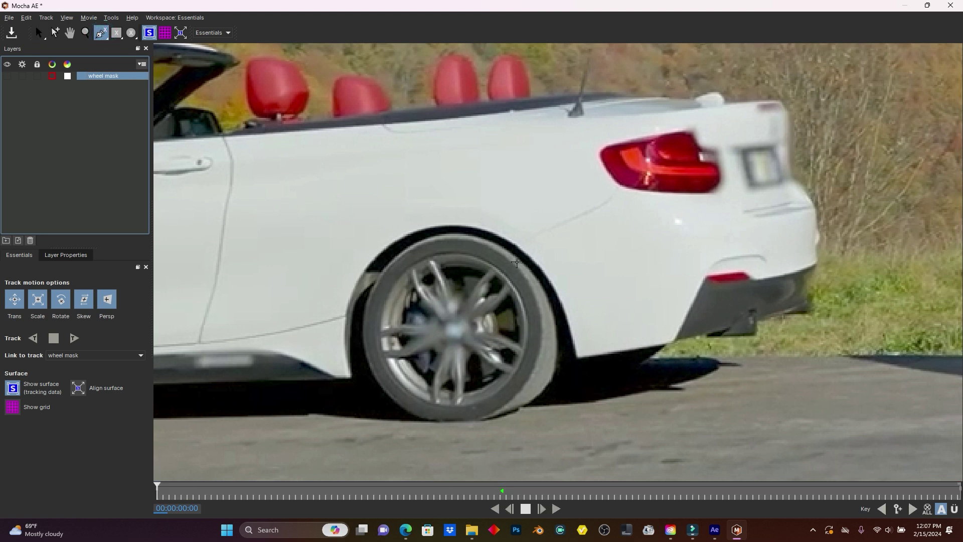
{"action": "left_click", "coordinate": [160, 485]}
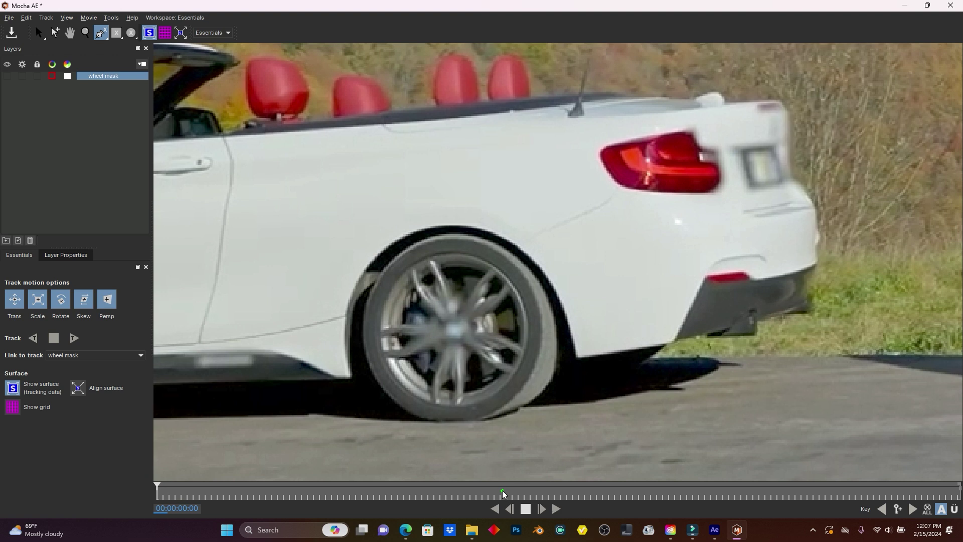
{"action": "key", "text": "t"}
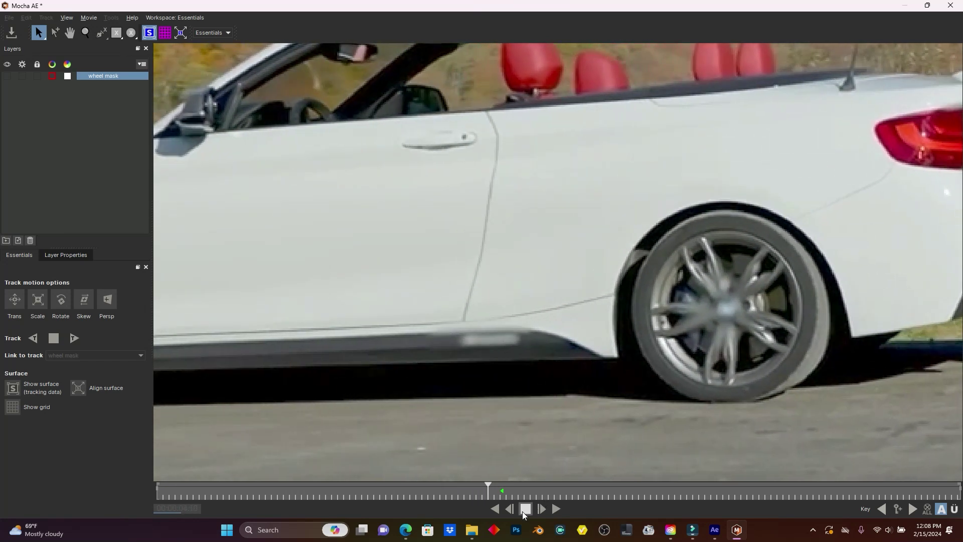
{"action": "left_click", "coordinate": [525, 509]}
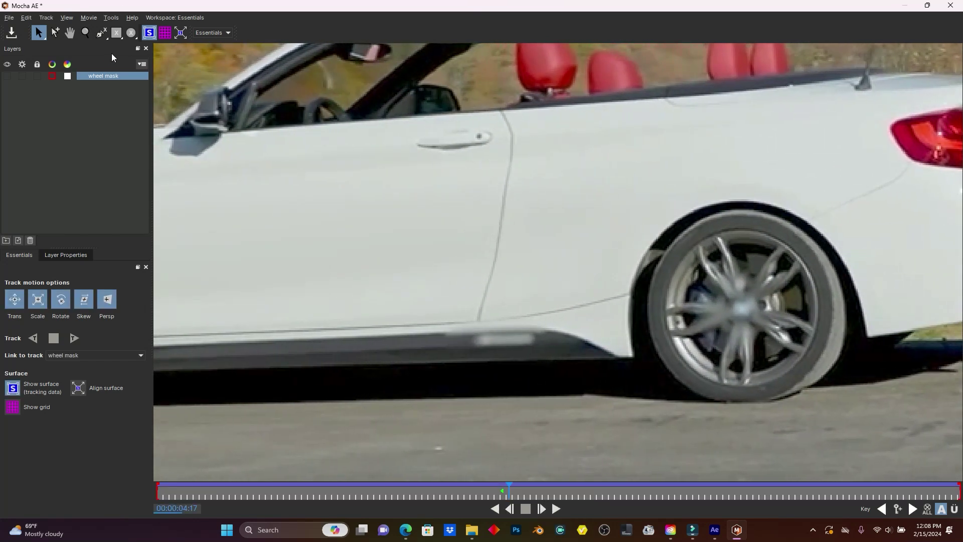
Step: Draw a closed X-spline around the rear wheel, following the tire and the inner edge of the wheel arch
{"action": "left_click", "coordinate": [100, 33]}
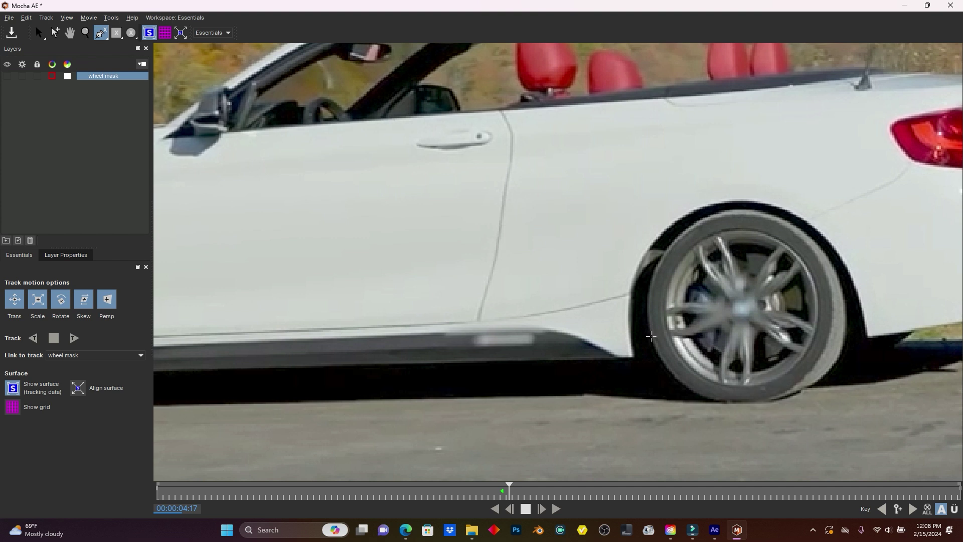
{"action": "left_click", "coordinate": [650, 336]}
{"action": "left_click", "coordinate": [645, 297]}
{"action": "left_click", "coordinate": [654, 355]}
{"action": "left_click", "coordinate": [659, 262]}
{"action": "left_click", "coordinate": [674, 240]}
{"action": "left_click", "coordinate": [695, 220]}
{"action": "left_click", "coordinate": [728, 210]}
{"action": "left_click", "coordinate": [742, 211]}
{"action": "left_click", "coordinate": [776, 203]}
{"action": "left_click", "coordinate": [807, 220]}
{"action": "left_click", "coordinate": [827, 240]}
{"action": "left_click", "coordinate": [838, 256]}
{"action": "left_click", "coordinate": [850, 276]}
{"action": "left_click", "coordinate": [857, 303]}
{"action": "left_click", "coordinate": [864, 317]}
{"action": "left_click", "coordinate": [866, 333]}
{"action": "left_click", "coordinate": [860, 352]}
{"action": "left_click", "coordinate": [830, 375]}
{"action": "left_click", "coordinate": [816, 384]}
{"action": "left_click", "coordinate": [794, 394]}
{"action": "left_click", "coordinate": [776, 399]}
{"action": "left_click", "coordinate": [738, 405]}
{"action": "left_click", "coordinate": [703, 398]}
{"action": "left_click", "coordinate": [673, 379]}
{"action": "left_click", "coordinate": [658, 362]}
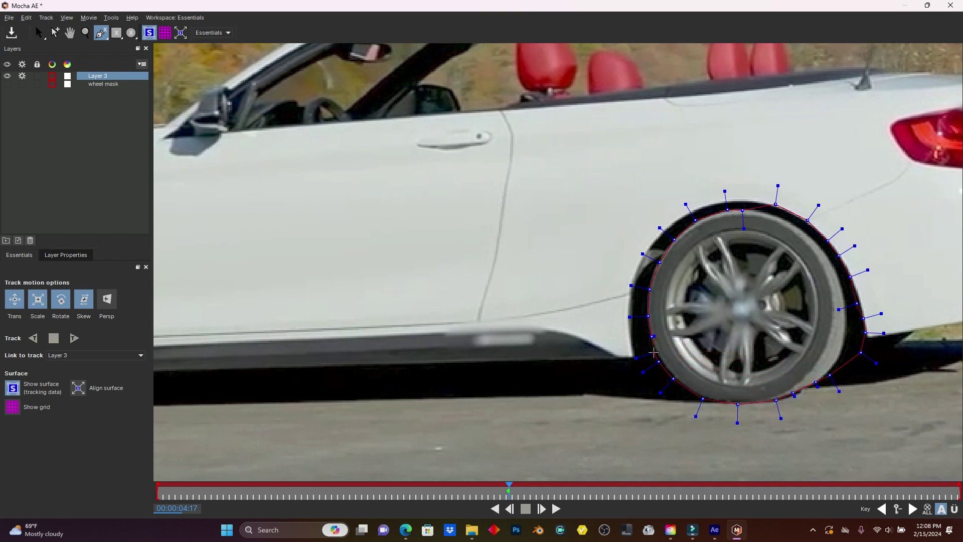
Step: Move the new spline's points outward along the front side and top of the wheel arch to follow the arch opening
{"action": "left_click", "coordinate": [630, 340]}
{"action": "mouse_move", "coordinate": [630, 339]}
{"action": "left_mouse_down"}
{"action": "mouse_move", "coordinate": [662, 259]}
{"action": "mouse_move", "coordinate": [649, 248]}
{"action": "mouse_move", "coordinate": [671, 236]}
{"action": "mouse_move", "coordinate": [667, 229]}
{"action": "left_mouse_up"}
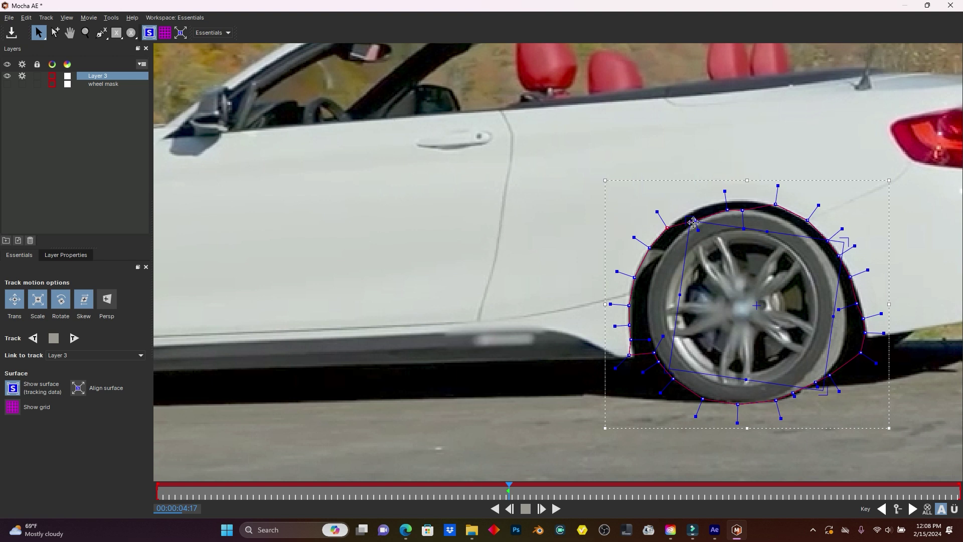
{"action": "key", "text": "ctrl+z"}
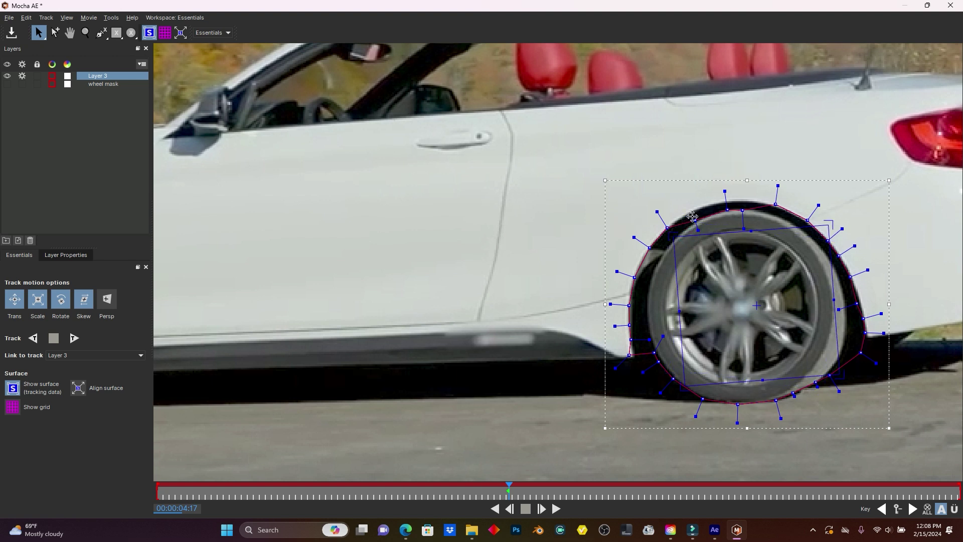
{"action": "left_click", "coordinate": [694, 215]}
{"action": "left_click_drag", "start_coordinate": [729, 209], "coordinate": [750, 202]}
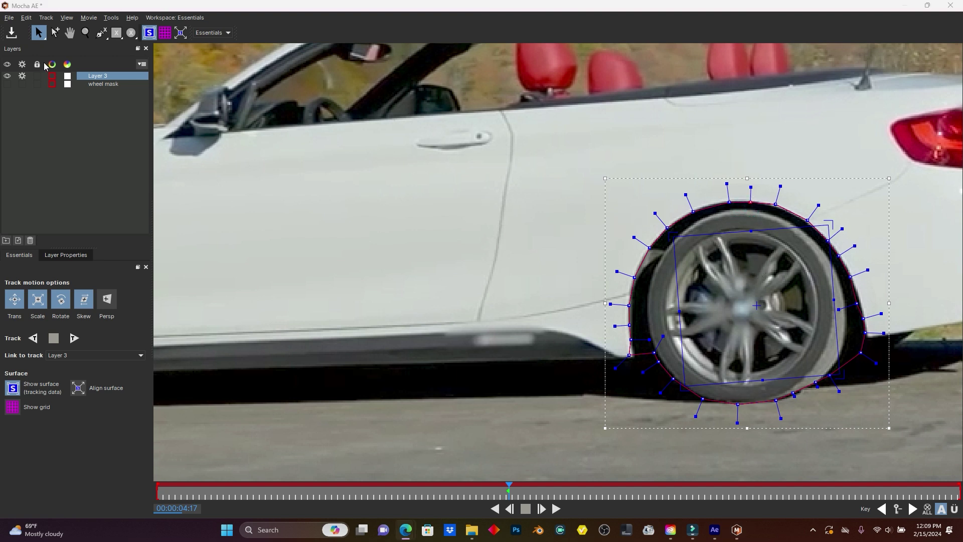
Step: Rename Layer 3 as "wheel og", link it to the wheel mask track and check it on the timeline
{"action": "double_click", "coordinate": [98, 76]}
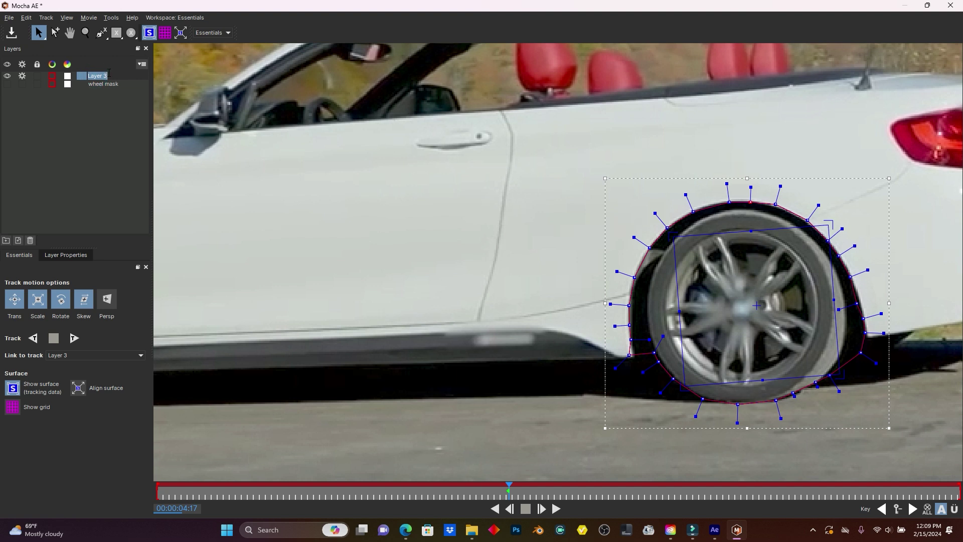
{"action": "type", "text": "wheel og"}
{"action": "left_click", "coordinate": [111, 128]}
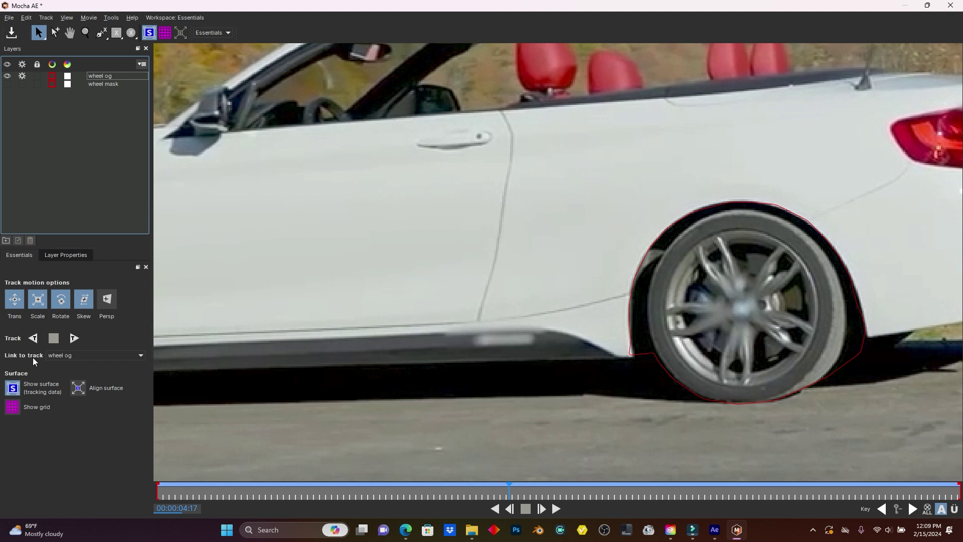
{"action": "left_click", "coordinate": [67, 355]}
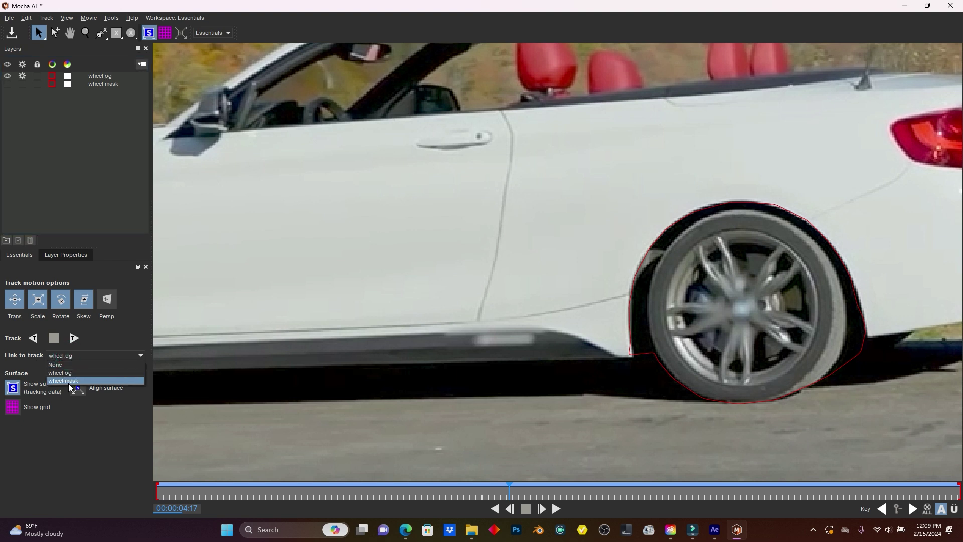
{"action": "left_click", "coordinate": [71, 381]}
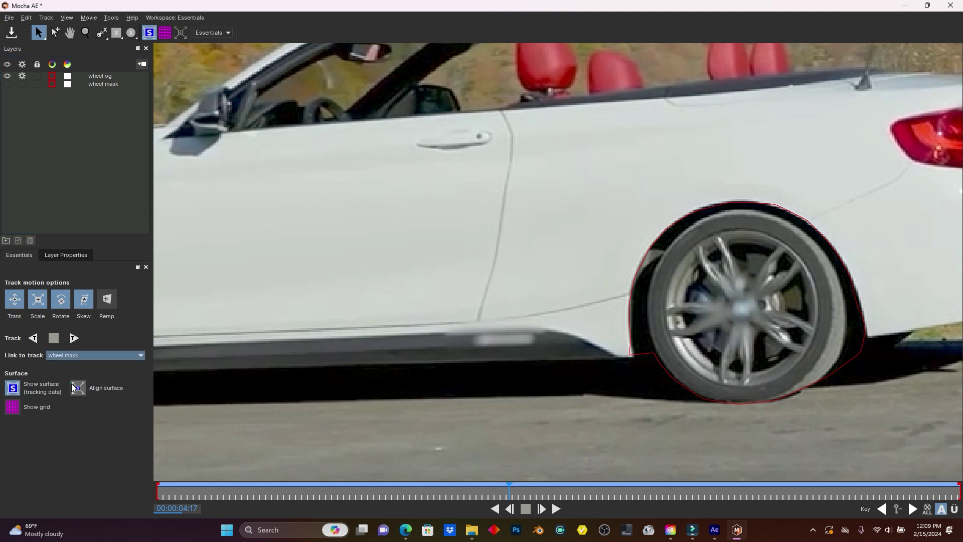
{"action": "mouse_move", "coordinate": [508, 485]}
{"action": "left_mouse_down"}
{"action": "mouse_move", "coordinate": [721, 480]}
{"action": "mouse_move", "coordinate": [281, 489]}
{"action": "mouse_move", "coordinate": [574, 496]}
{"action": "mouse_move", "coordinate": [508, 497]}
{"action": "left_mouse_up"}
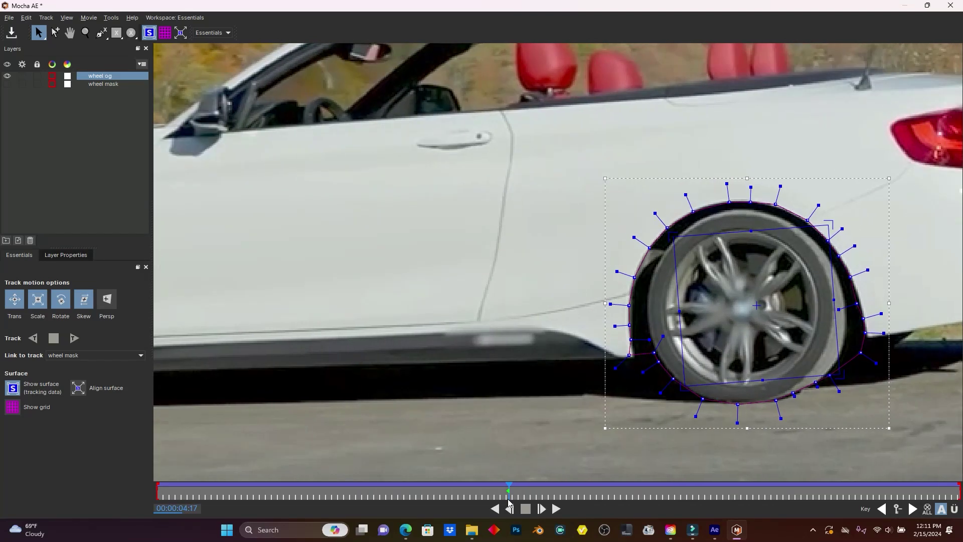
Step: Draw a new, separate X-spline around the shadow on the road beneath the rear tire
{"action": "left_click", "coordinate": [82, 178]}
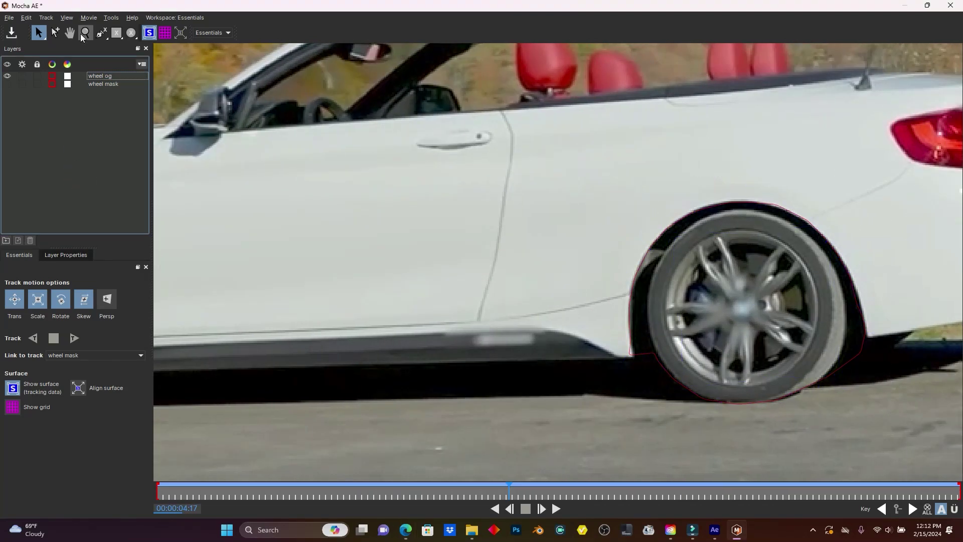
{"action": "left_click", "coordinate": [102, 34]}
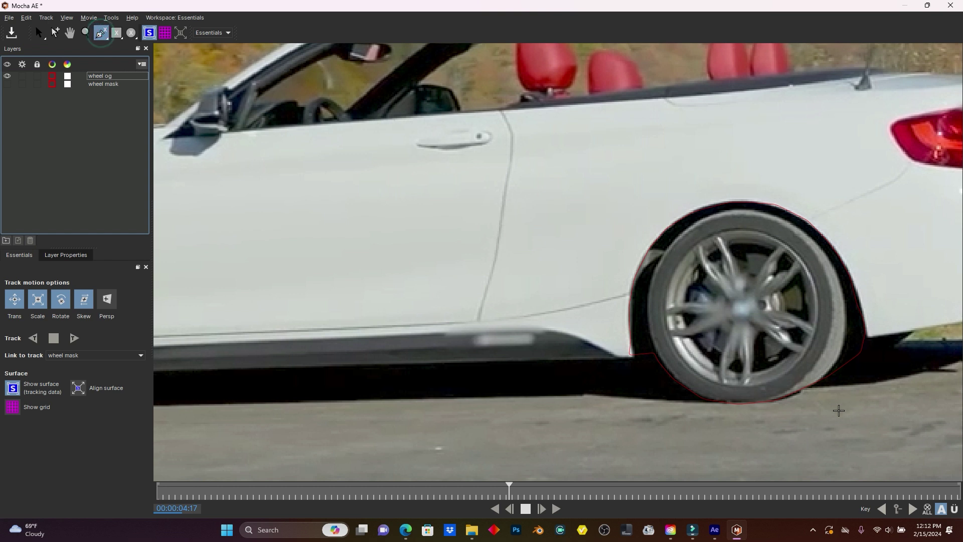
{"action": "left_click", "coordinate": [850, 406]}
{"action": "left_click", "coordinate": [787, 424]}
{"action": "left_click", "coordinate": [693, 426]}
{"action": "left_click", "coordinate": [655, 412]}
{"action": "left_click", "coordinate": [626, 401]}
{"action": "left_click", "coordinate": [638, 392]}
{"action": "left_click", "coordinate": [681, 388]}
{"action": "left_click", "coordinate": [708, 386]}
{"action": "left_click", "coordinate": [841, 371]}
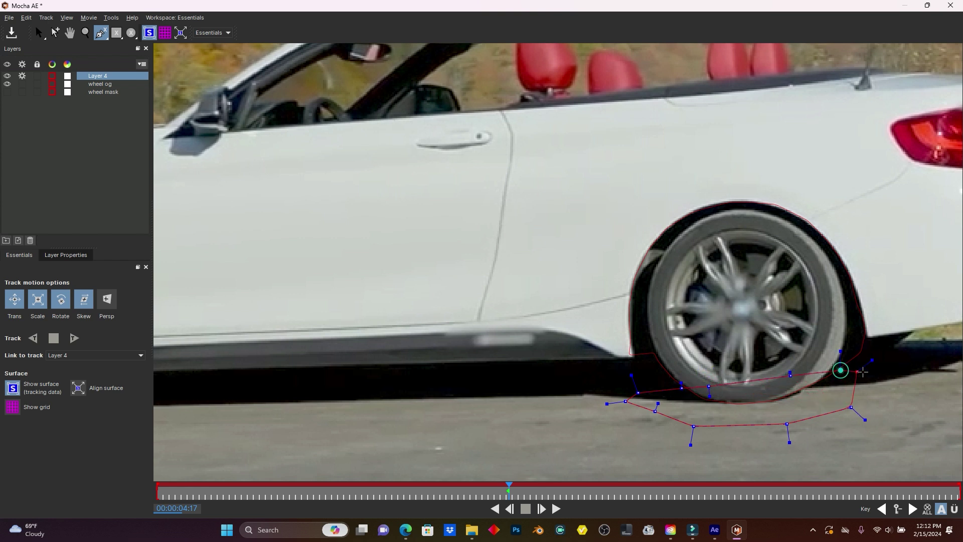
{"action": "left_click", "coordinate": [888, 381]}
{"action": "right_click", "coordinate": [875, 396]}
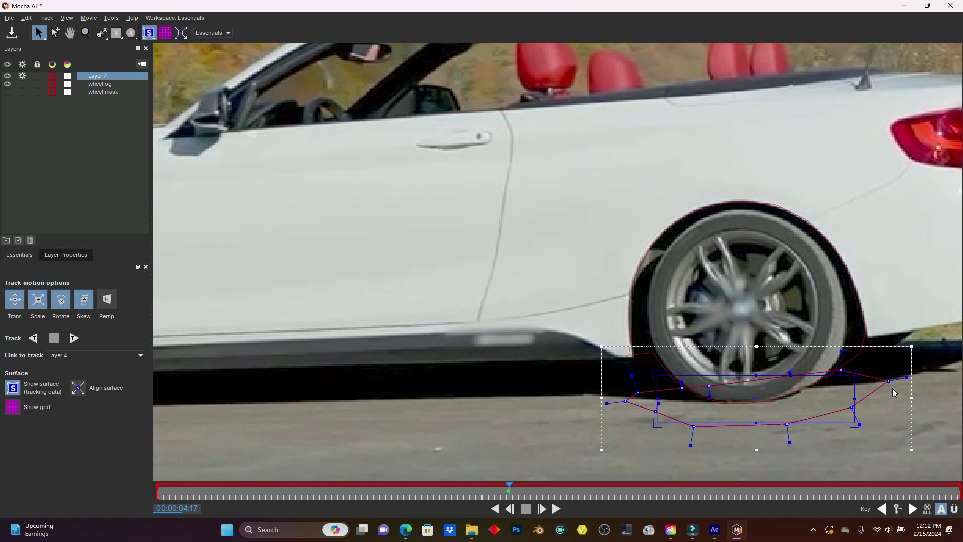
Step: Rename Layer 4 as "shadow", link it to the wheel mask track and check it on the timeline
{"action": "double_click", "coordinate": [97, 77]}
{"action": "type", "text": "shadow"}
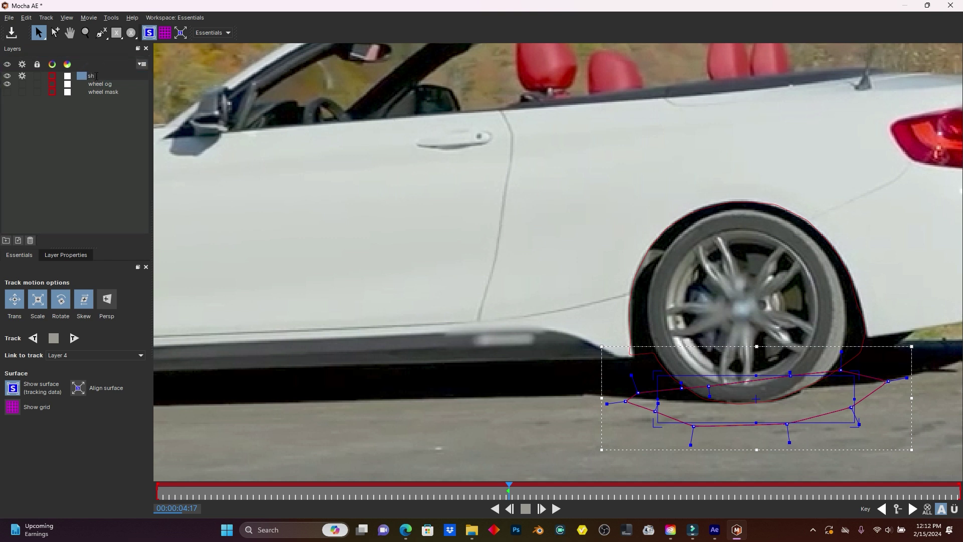
{"action": "left_click", "coordinate": [83, 118]}
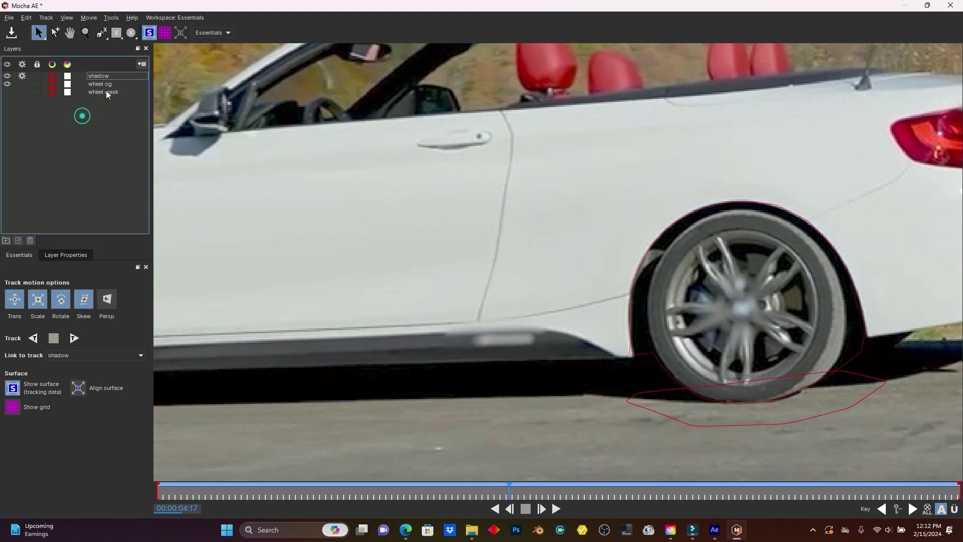
{"action": "left_click", "coordinate": [56, 355]}
{"action": "left_click", "coordinate": [67, 387]}
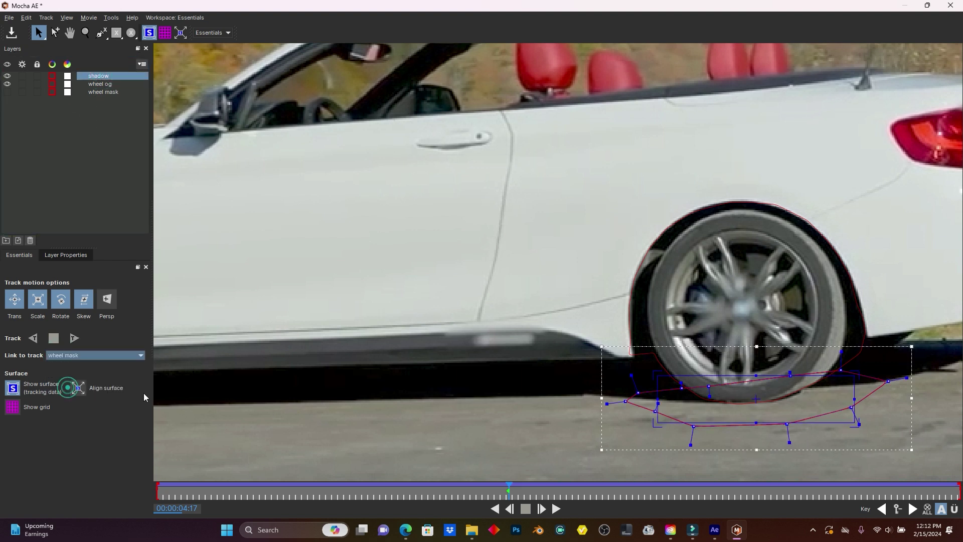
{"action": "mouse_move", "coordinate": [513, 495]}
{"action": "left_mouse_down"}
{"action": "mouse_move", "coordinate": [499, 496]}
{"action": "mouse_move", "coordinate": [586, 498]}
{"action": "mouse_move", "coordinate": [334, 504]}
{"action": "mouse_move", "coordinate": [577, 507]}
{"action": "mouse_move", "coordinate": [510, 509]}
{"action": "left_mouse_up"}
Step: Close Mocha AE with the changes saved, returning to After Effects, and create AE masks from all visible Mocha shapes
{"action": "left_click", "coordinate": [951, 5]}
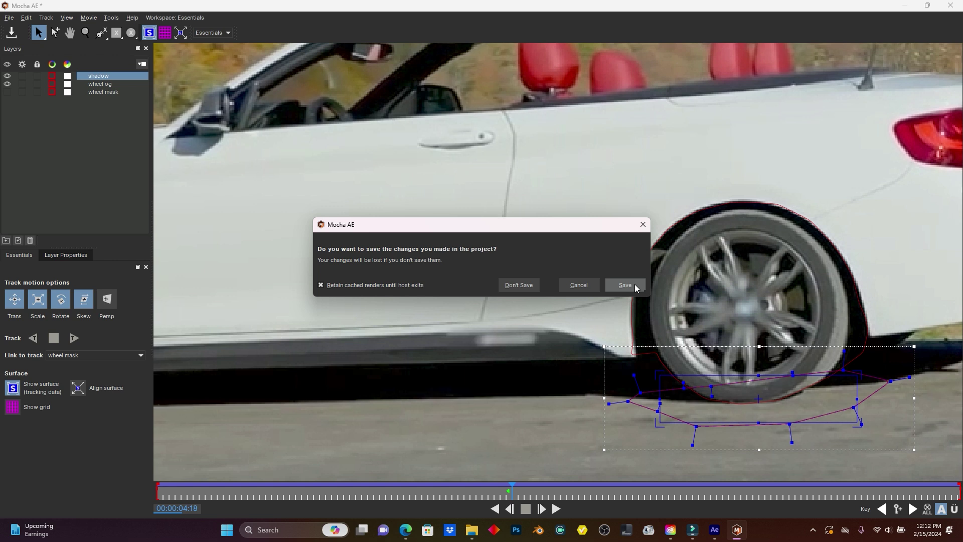
{"action": "left_click", "coordinate": [634, 286]}
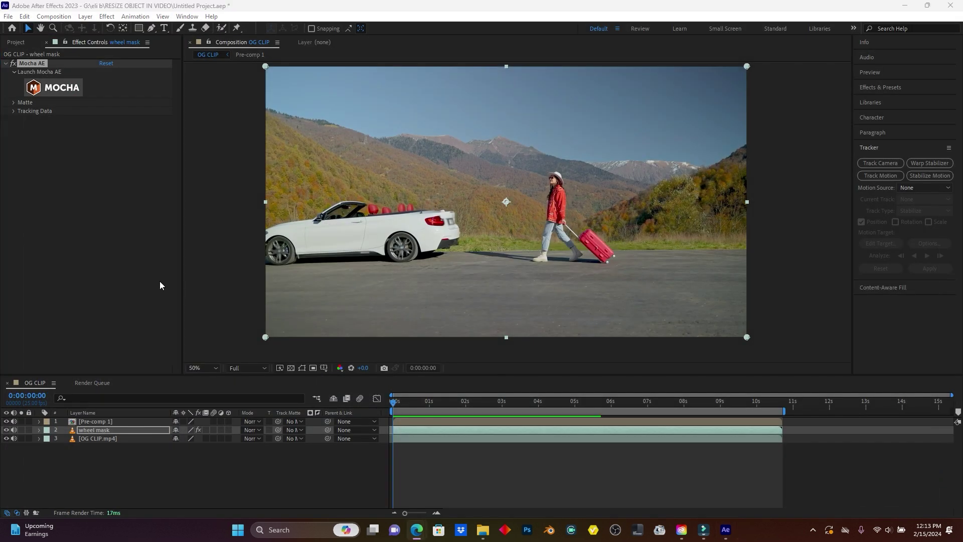
{"action": "left_click", "coordinate": [13, 103]}
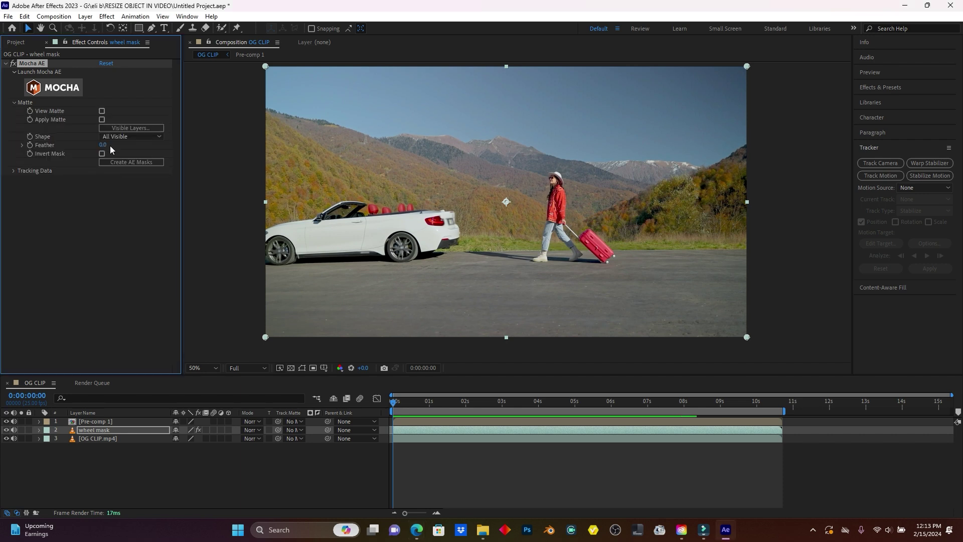
{"action": "left_click", "coordinate": [138, 162]}
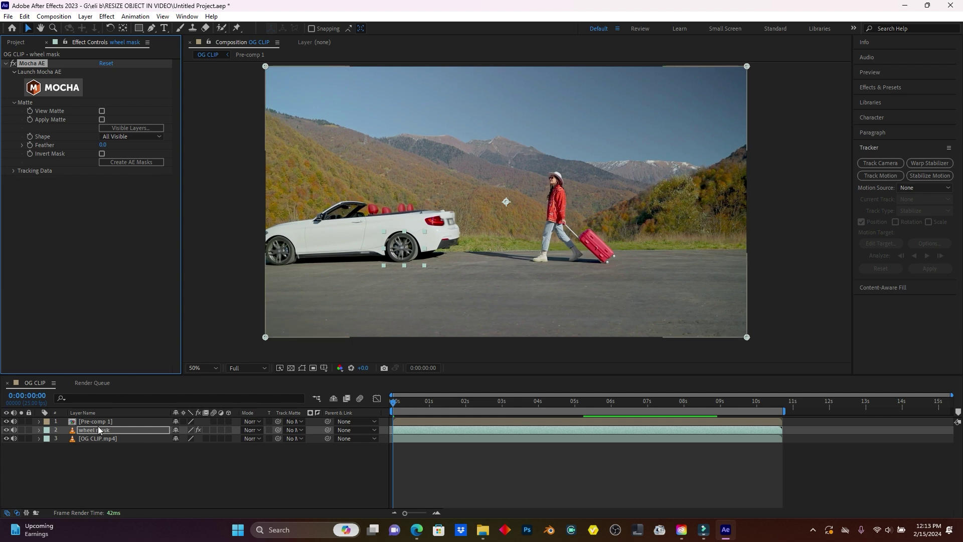
Step: Solo the wheel mask layer and set the wheel og mask's feather to 15 pixels
{"action": "left_click", "coordinate": [21, 430]}
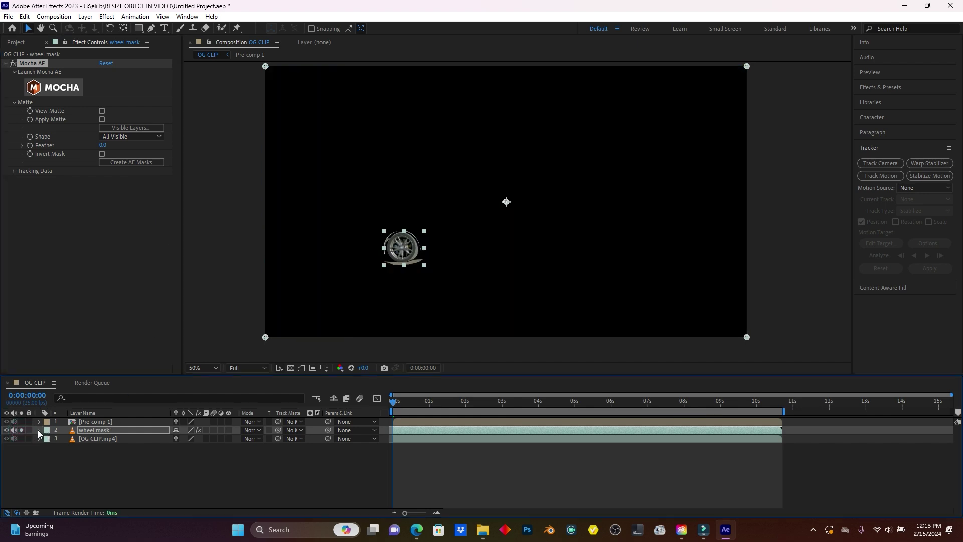
{"action": "left_click", "coordinate": [39, 430]}
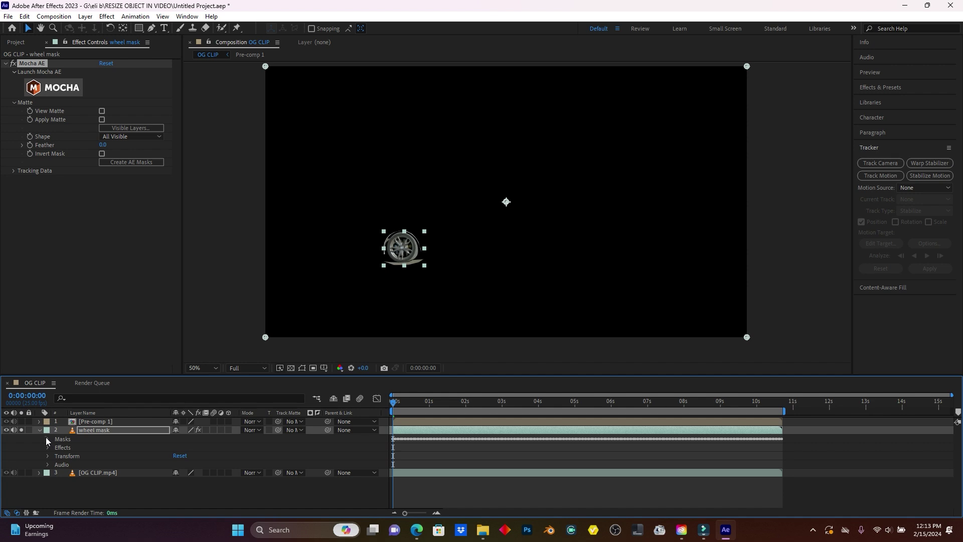
{"action": "left_click", "coordinate": [48, 439]}
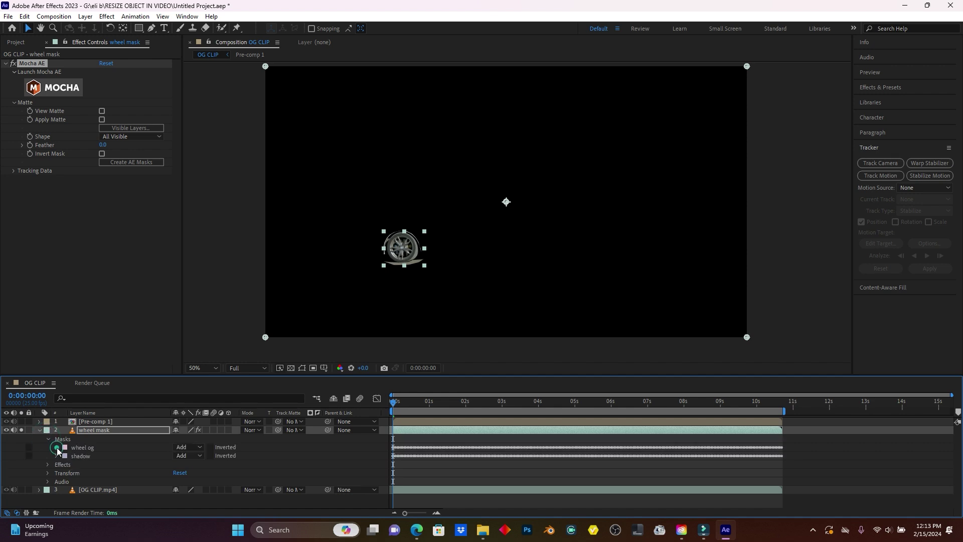
{"action": "left_click", "coordinate": [57, 448]}
{"action": "key", "text": "period"}
{"action": "key", "text": "comma"}
{"action": "key", "text": "period"}
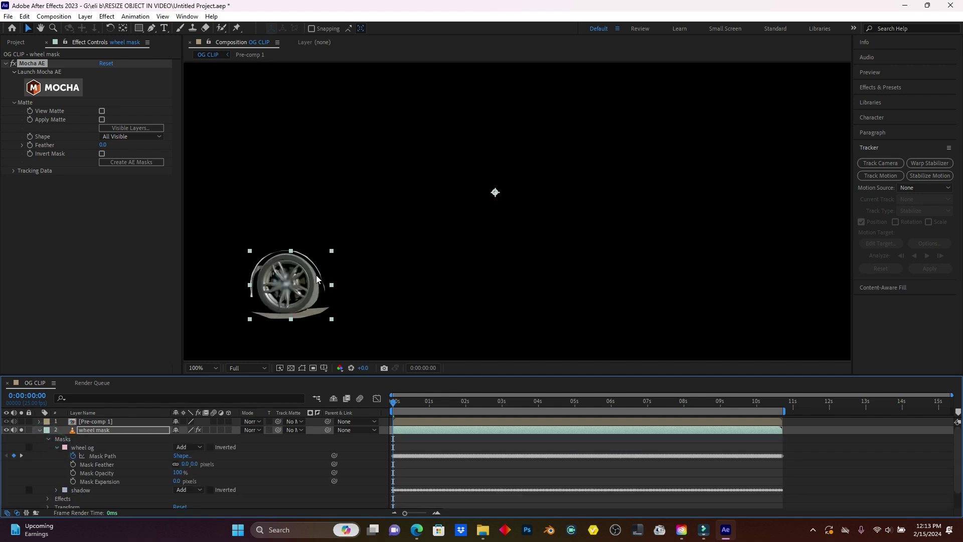
{"action": "left_click_drag", "start_coordinate": [186, 466], "coordinate": [192, 464]}
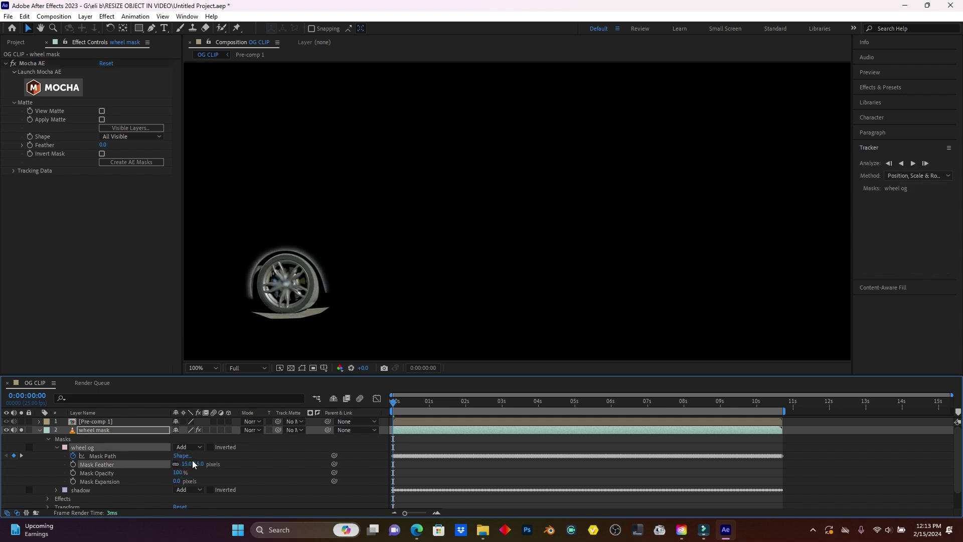
Step: Set the shadow mask's feather to 18 pixels and collapse the wheel mask layer's properties
{"action": "left_click", "coordinate": [48, 439]}
{"action": "left_click", "coordinate": [49, 439]}
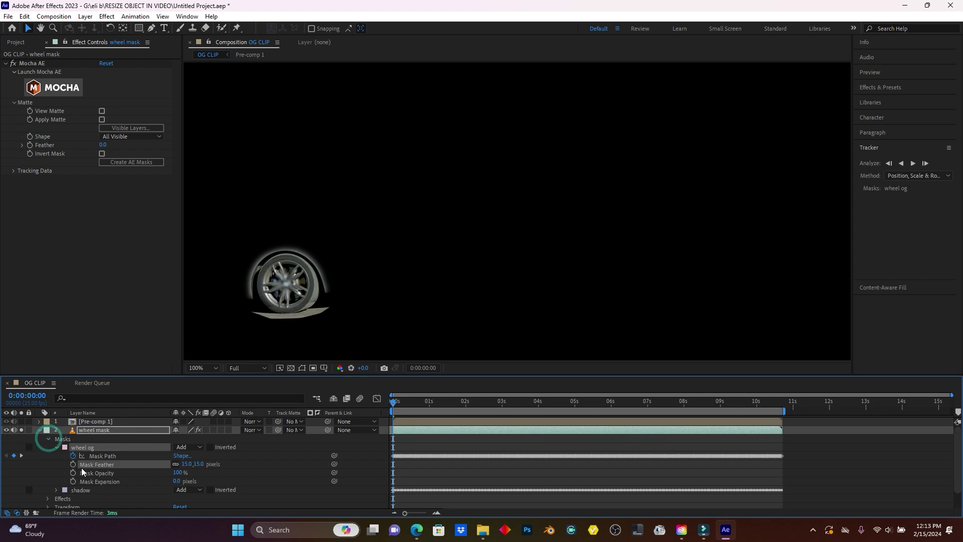
{"action": "left_click", "coordinate": [57, 491]}
{"action": "left_click_drag", "start_coordinate": [186, 487], "coordinate": [191, 485]}
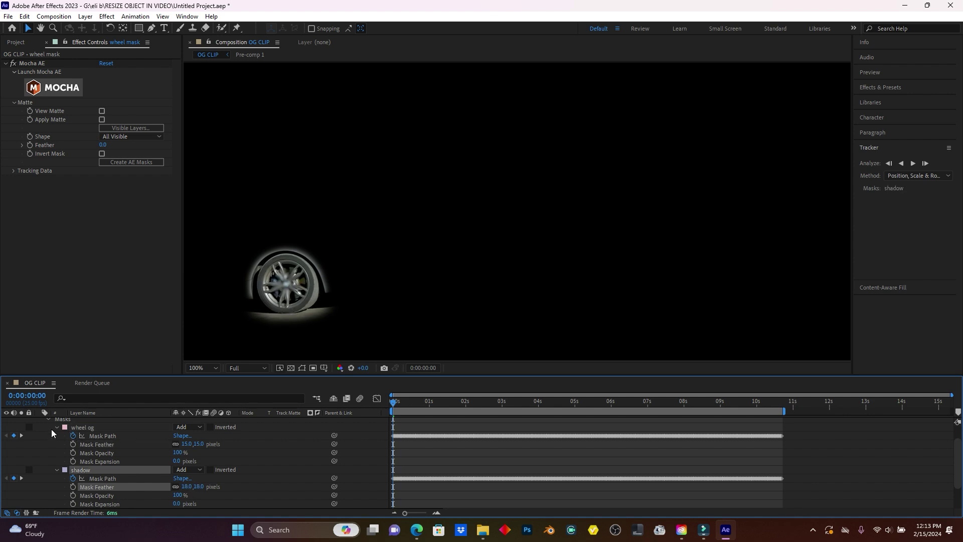
{"action": "scroll", "coordinate": [52, 432], "scroll_direction": "up", "scroll_amount": 2}
{"action": "left_click", "coordinate": [48, 439]}
{"action": "left_click", "coordinate": [39, 429]}
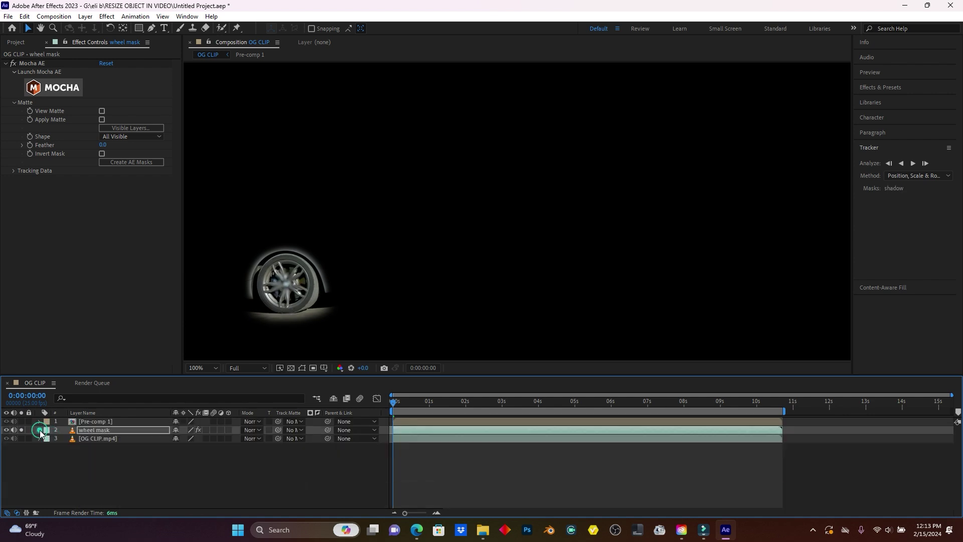
Step: Create Mocha track data on the wheel mask layer from the tracked wheel mask shape
{"action": "left_click", "coordinate": [14, 171]}
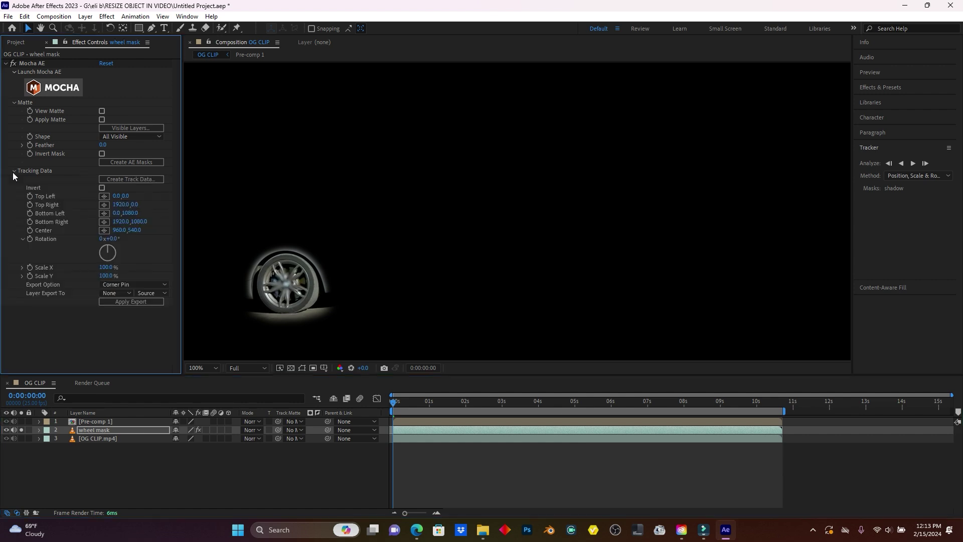
{"action": "left_click", "coordinate": [145, 179]}
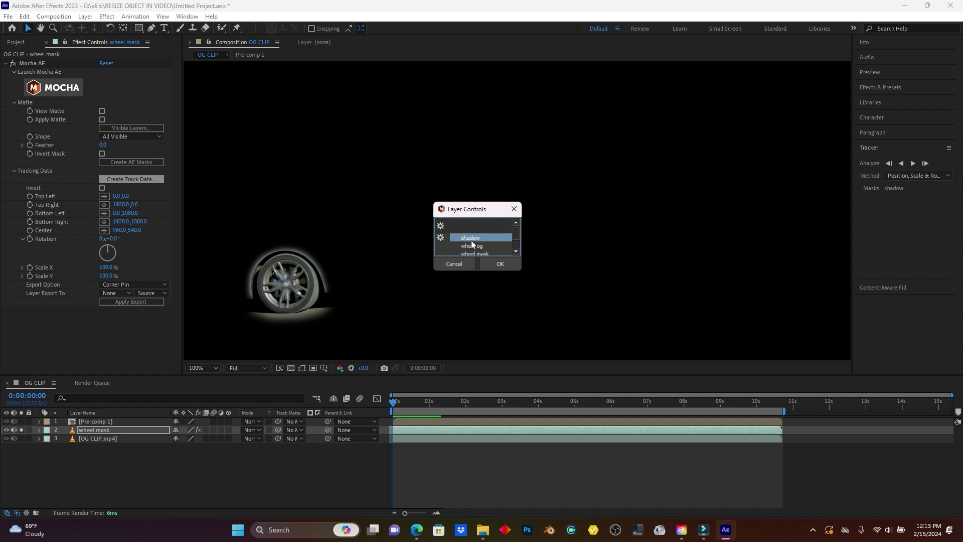
{"action": "scroll", "coordinate": [472, 244], "scroll_direction": "down", "scroll_amount": 1}
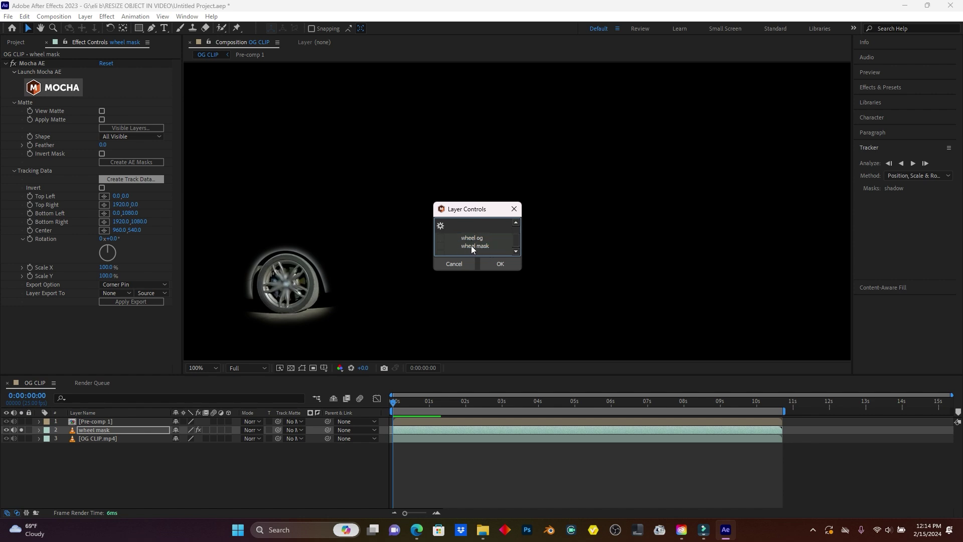
{"action": "left_click", "coordinate": [471, 247]}
{"action": "left_click", "coordinate": [500, 264]}
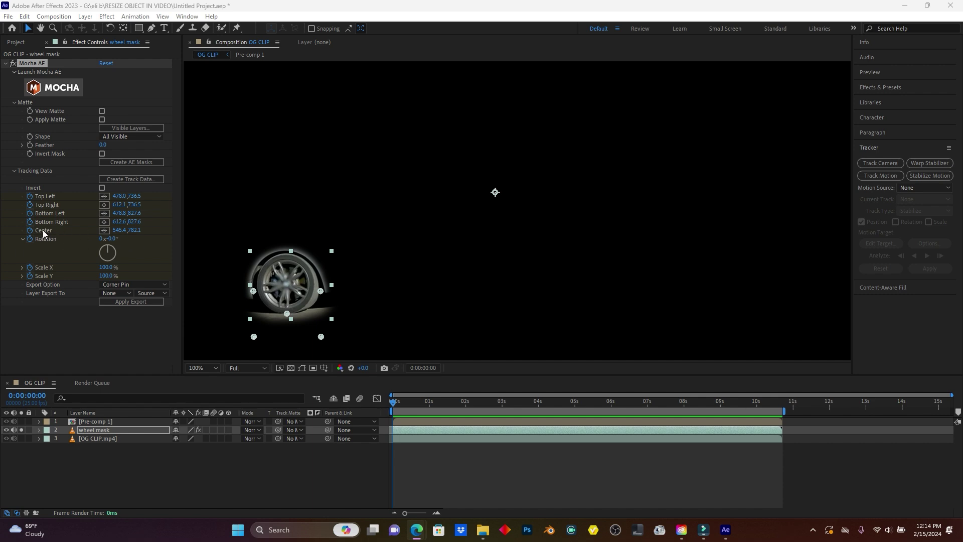
Step: Remove the keyframes from Mocha's Scale X, Scale Y, Rotation and four corner properties, keeping only Center animated
{"action": "left_click", "coordinate": [31, 275]}
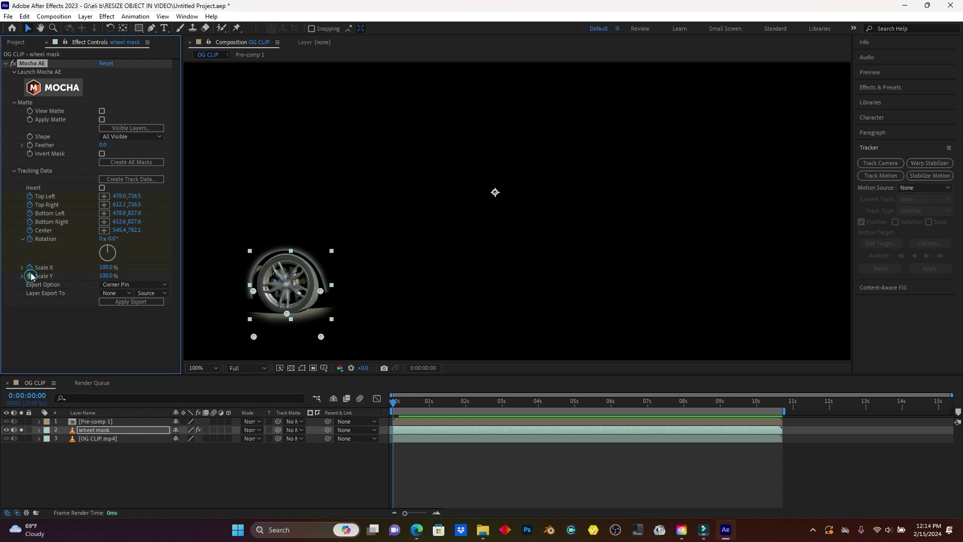
{"action": "left_click", "coordinate": [30, 267]}
{"action": "left_click", "coordinate": [30, 239]}
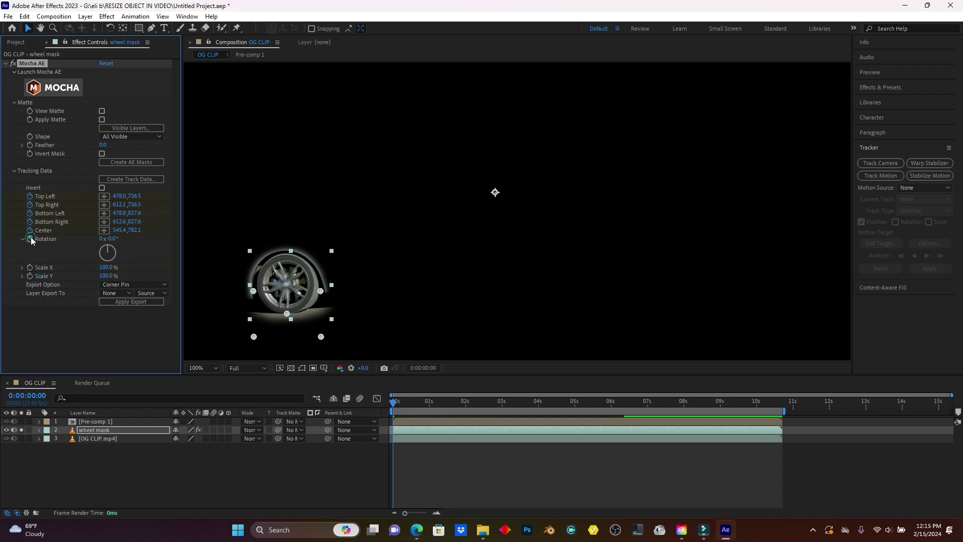
{"action": "left_click", "coordinate": [30, 221]}
{"action": "left_click", "coordinate": [30, 213]}
{"action": "left_click", "coordinate": [29, 205]}
{"action": "left_click", "coordinate": [29, 196]}
Step: Unsolo the wheel mask layer and link its Anchor Point and Position to Mocha's tracked Center property
{"action": "left_click", "coordinate": [21, 430]}
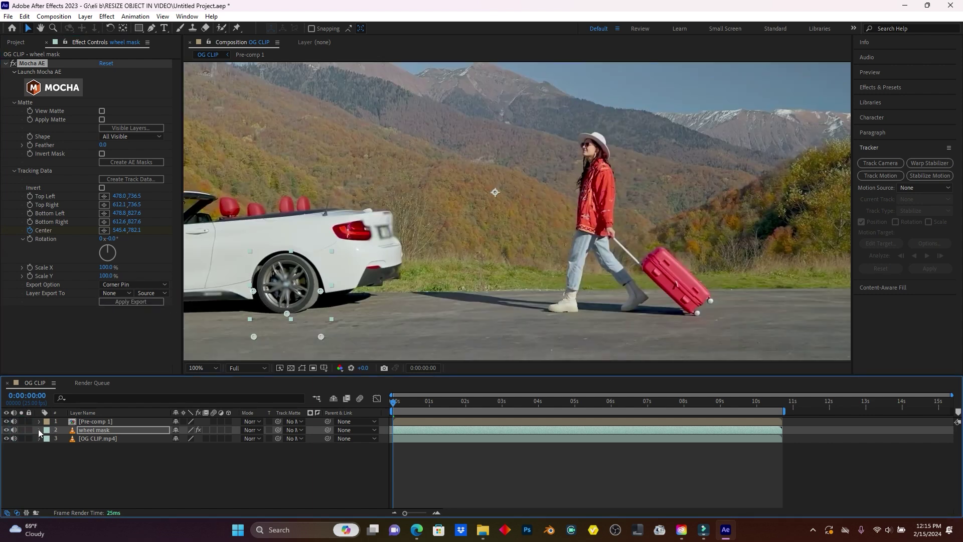
{"action": "left_click", "coordinate": [40, 430]}
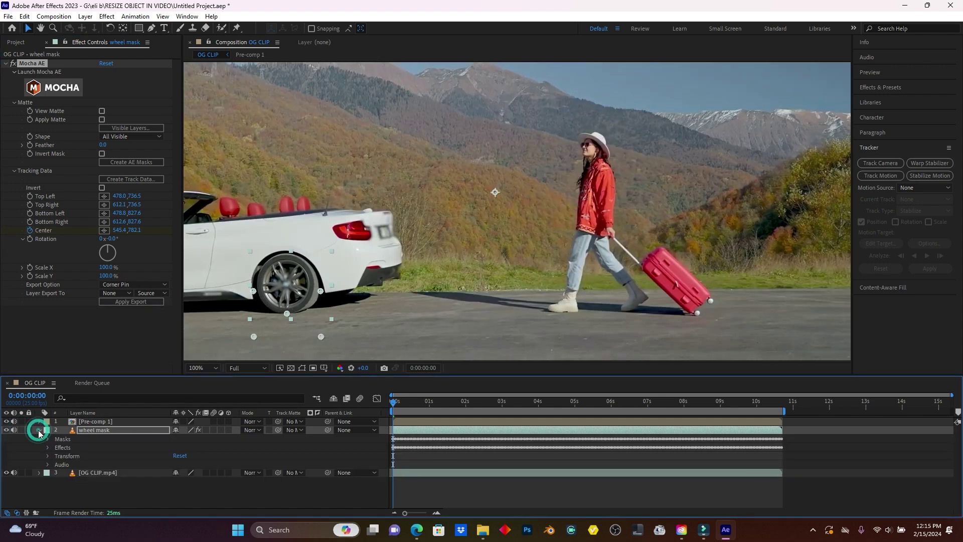
{"action": "left_click", "coordinate": [48, 456]}
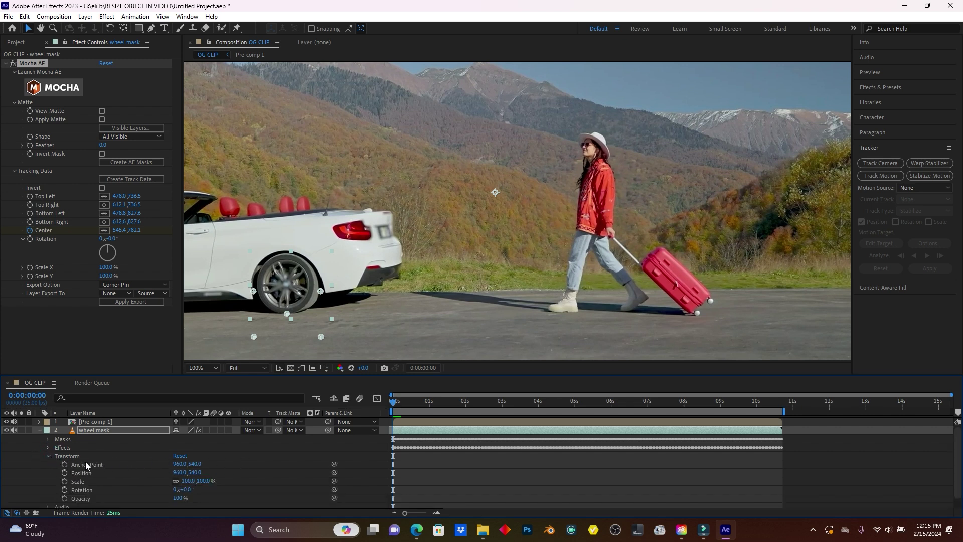
{"action": "left_click_drag", "start_coordinate": [336, 462], "coordinate": [38, 231]}
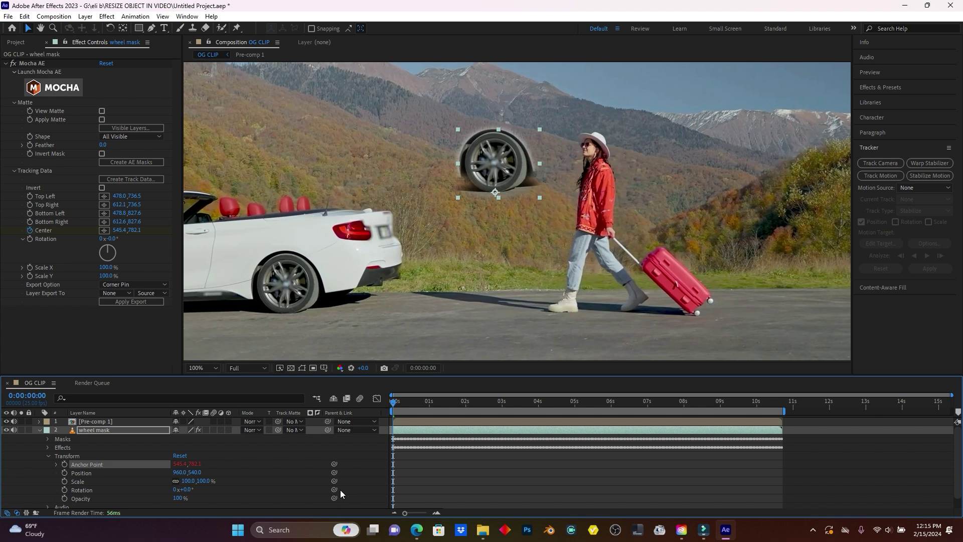
{"action": "left_click_drag", "start_coordinate": [334, 472], "coordinate": [36, 231]}
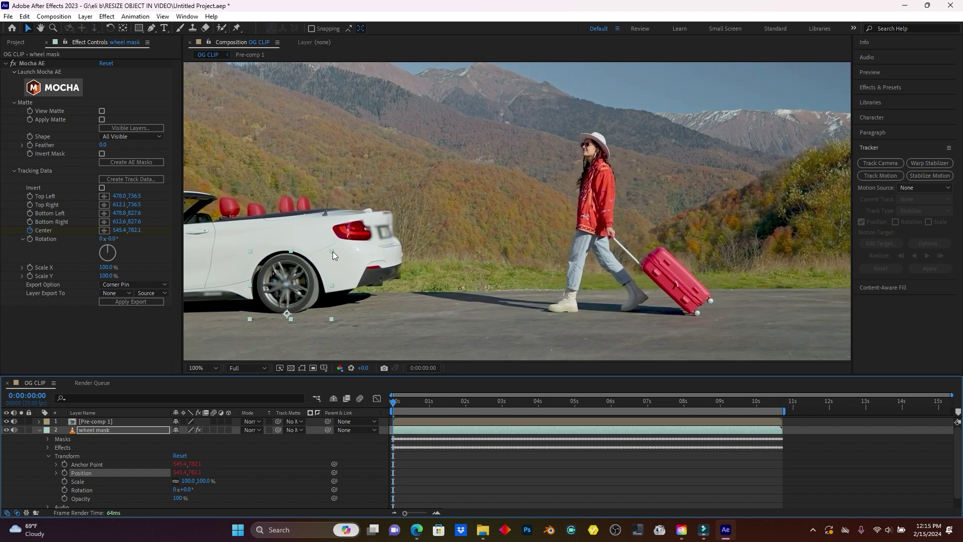
Step: Enlarge the wheel mask layer to about 139.5, 141.3% scale around its ground contact point and collapse its properties
{"action": "left_click_drag", "start_coordinate": [333, 252], "coordinate": [350, 229]}
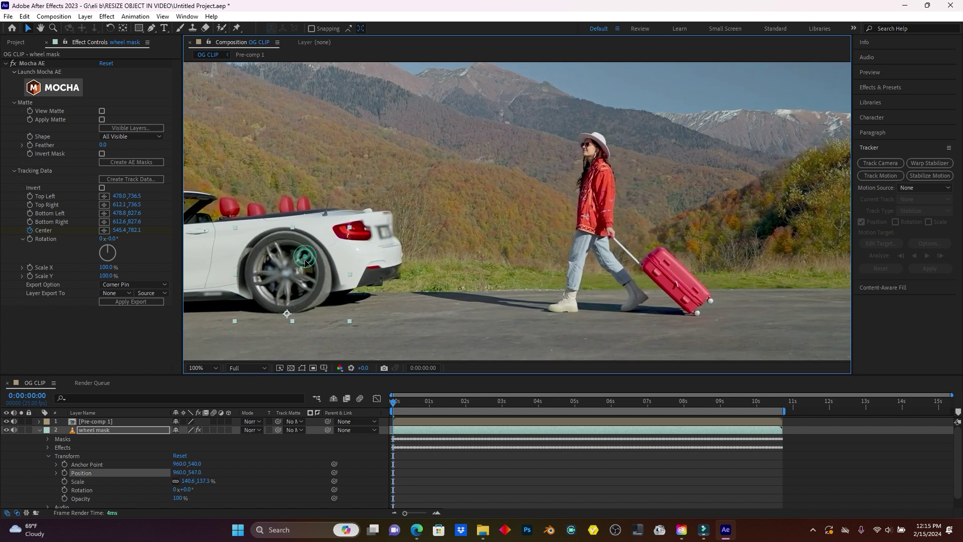
{"action": "left_click_drag", "start_coordinate": [349, 230], "coordinate": [349, 227]}
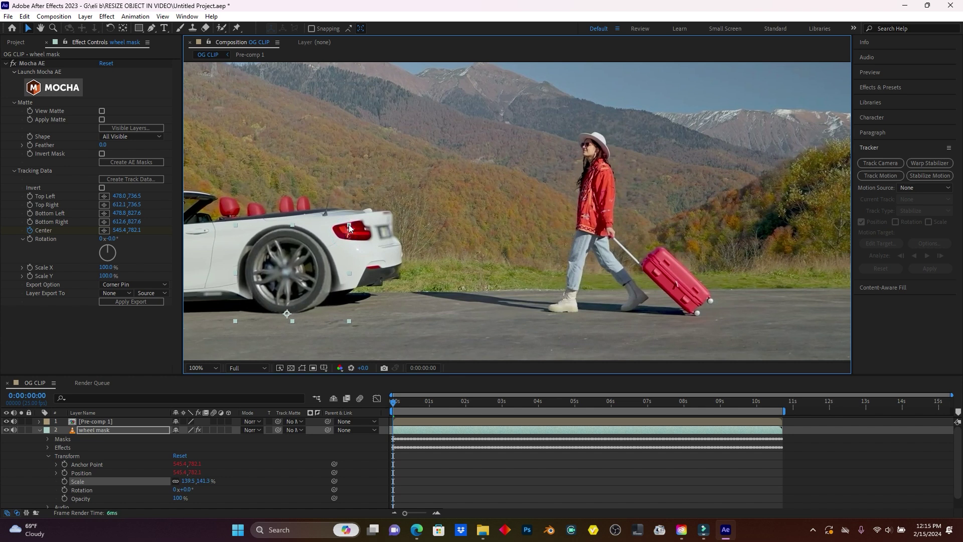
{"action": "left_click", "coordinate": [40, 430]}
Step: Duplicate the wheel mask layer and squash the lower copy to about 141.8, 111.1% scale
{"action": "left_click", "coordinate": [95, 429]}
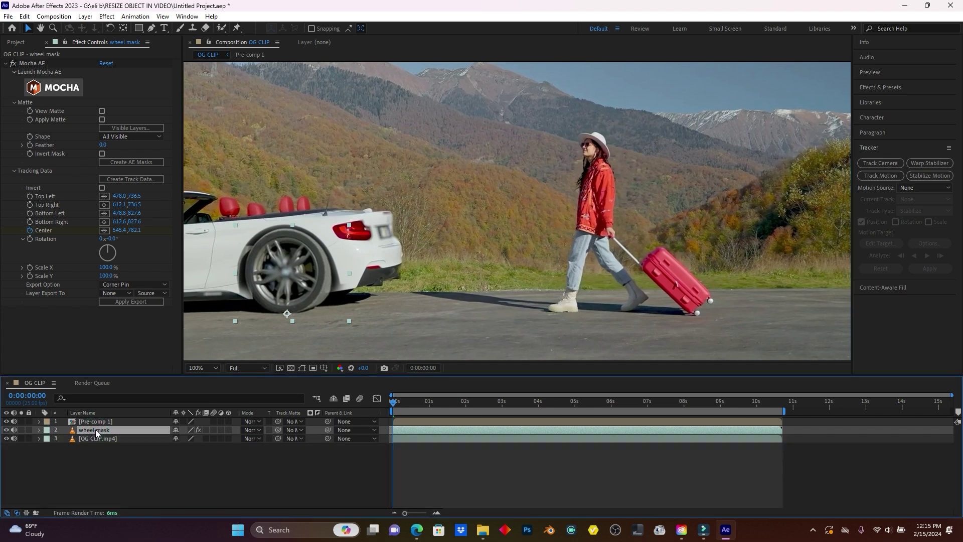
{"action": "key", "text": "ctrl+d"}
{"action": "left_click", "coordinate": [95, 435]}
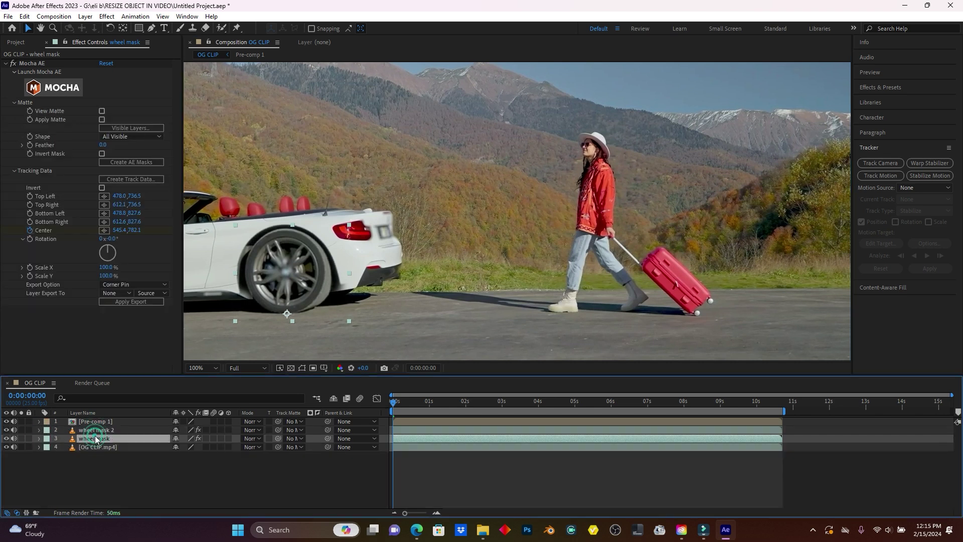
{"action": "left_click", "coordinate": [349, 228]}
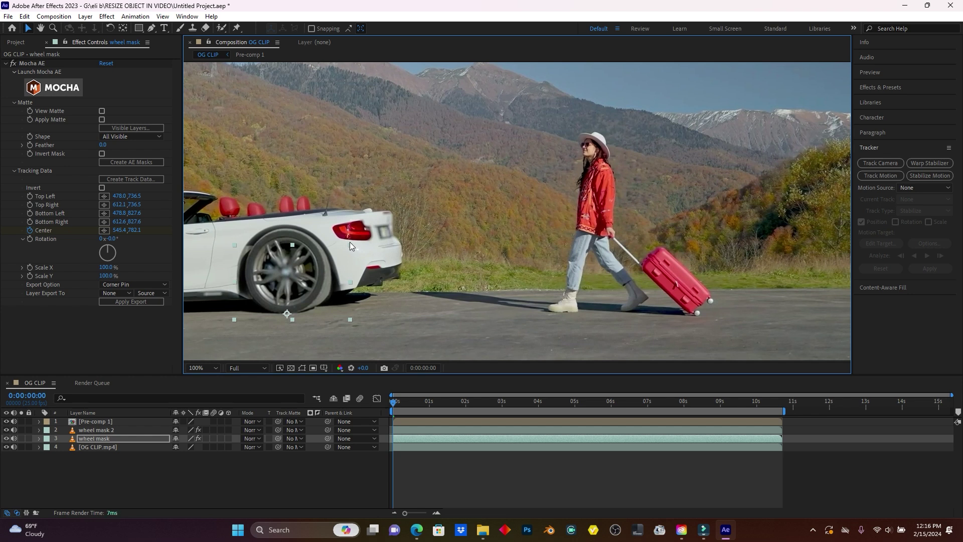
{"action": "mouse_move", "coordinate": [350, 242]}
{"action": "left_mouse_down"}
{"action": "mouse_move", "coordinate": [342, 245]}
{"action": "mouse_move", "coordinate": [349, 230]}
{"action": "mouse_move", "coordinate": [350, 246]}
{"action": "left_mouse_up"}
Step: Preview the opening of the clip to check how the enlarged wheel follows the car
{"action": "mouse_move", "coordinate": [394, 405]}
{"action": "left_mouse_down"}
{"action": "mouse_move", "coordinate": [477, 406]}
{"action": "mouse_move", "coordinate": [407, 409]}
{"action": "left_mouse_up"}
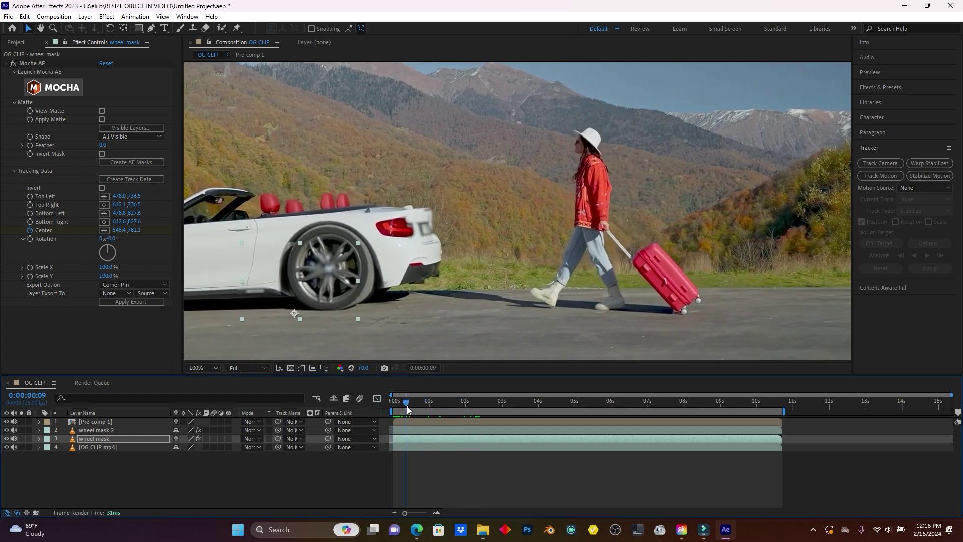
{"action": "key", "text": "space"}
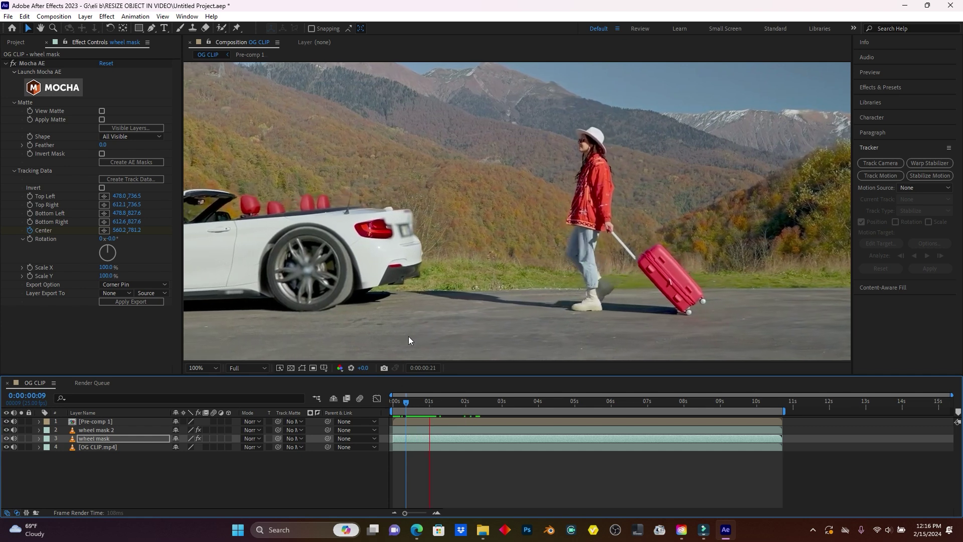
{"action": "key", "text": "space"}
{"action": "scroll", "coordinate": [366, 246], "scroll_direction": "down", "scroll_amount": 2}
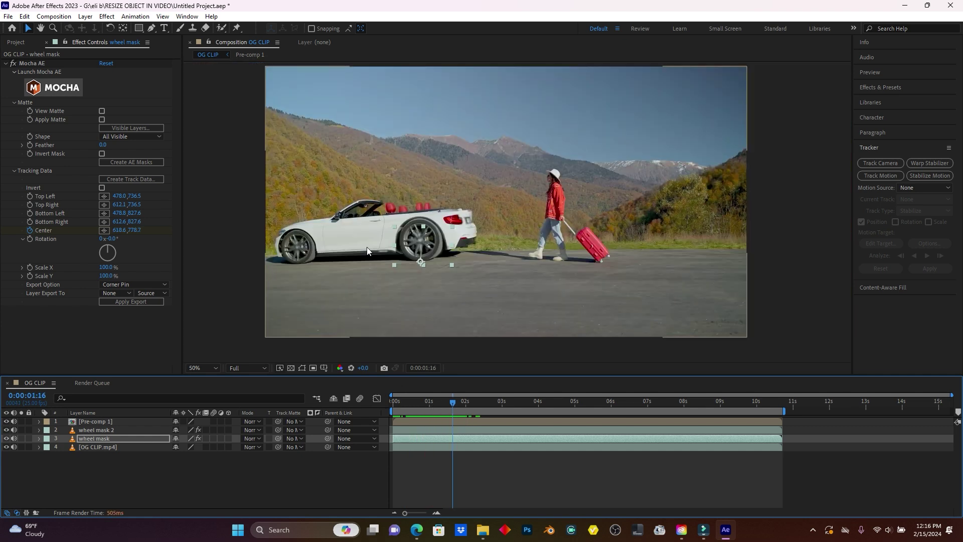
Step: Add Scale keyframes at 0:00:01:17 to both the wheel mask and wheel mask 2 layers
{"action": "mouse_move", "coordinate": [453, 405]}
{"action": "left_mouse_down"}
{"action": "mouse_move", "coordinate": [396, 402]}
{"action": "mouse_move", "coordinate": [458, 401]}
{"action": "mouse_move", "coordinate": [400, 401]}
{"action": "mouse_move", "coordinate": [454, 391]}
{"action": "left_mouse_up"}
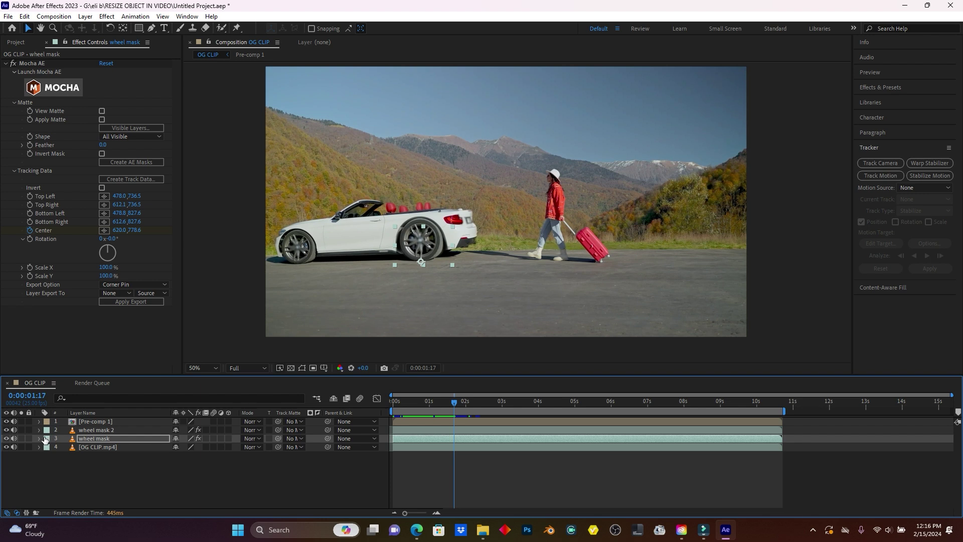
{"action": "left_click", "coordinate": [112, 430]}
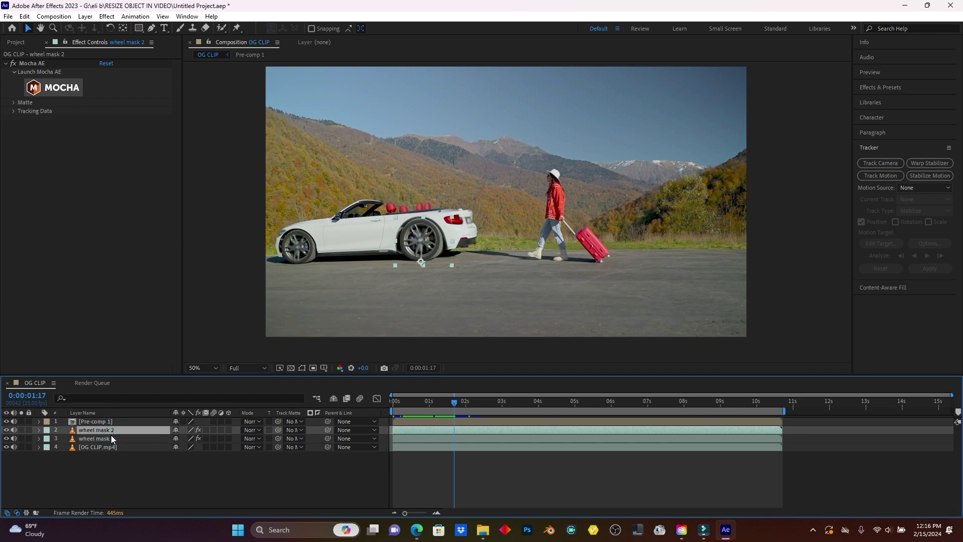
{"action": "left_click", "coordinate": [112, 438]}
{"action": "left_click", "coordinate": [102, 431], "text": "shift"}
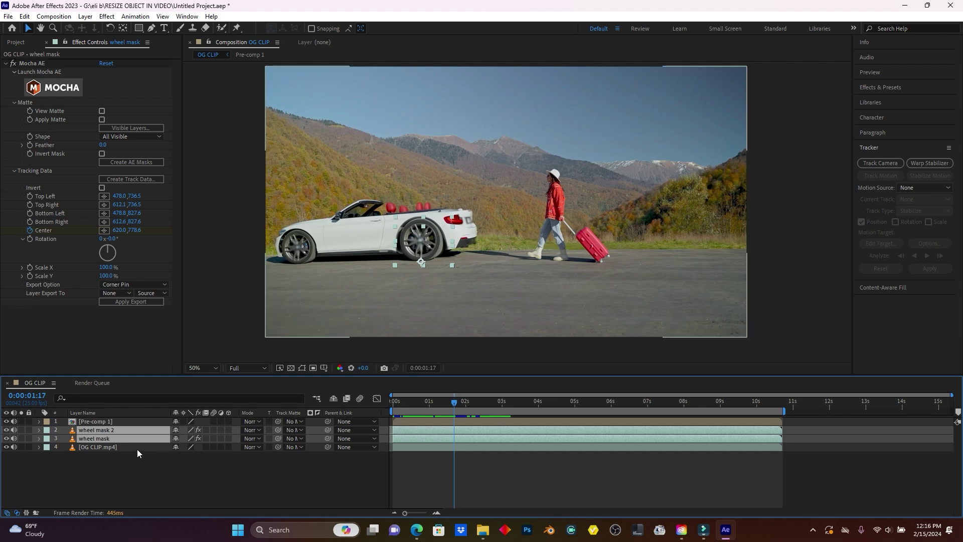
{"action": "key", "text": "s"}
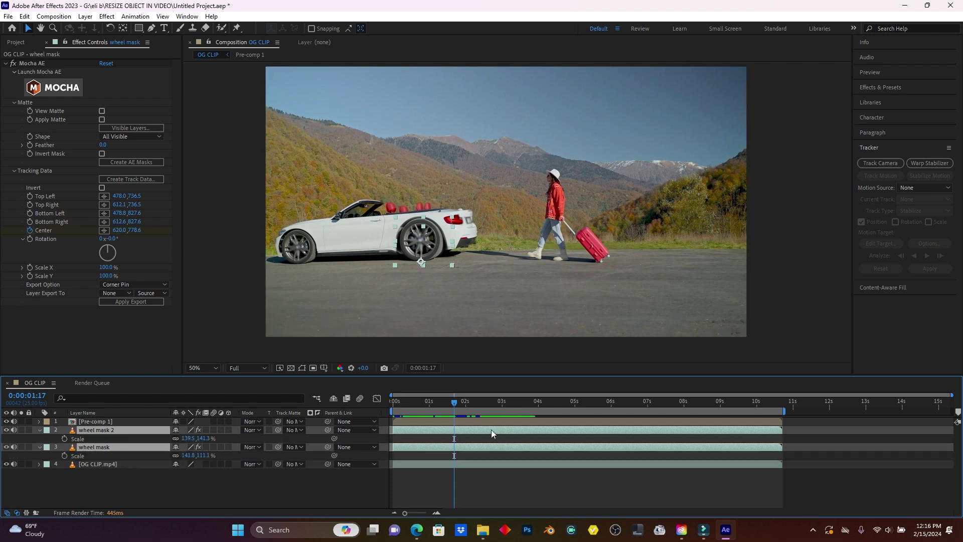
{"action": "left_click", "coordinate": [65, 438]}
{"action": "left_click", "coordinate": [64, 455]}
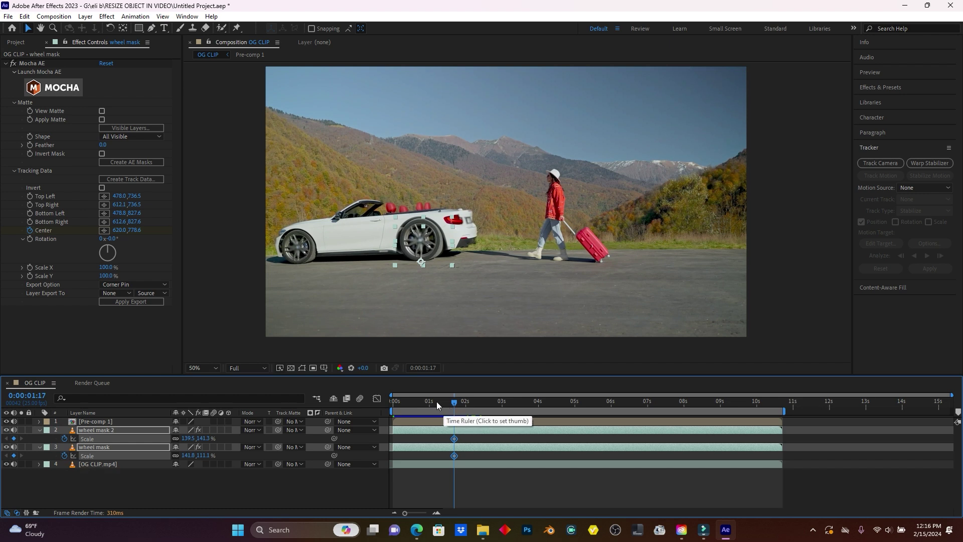
Step: At 0:00:01:13, shrink both wheel layers together, to 100.5, 101.8% for wheel mask 2 and 102.8, 71.6% for wheel mask
{"action": "left_click", "coordinate": [452, 401]}
{"action": "left_click_drag", "start_coordinate": [451, 403], "coordinate": [448, 404]}
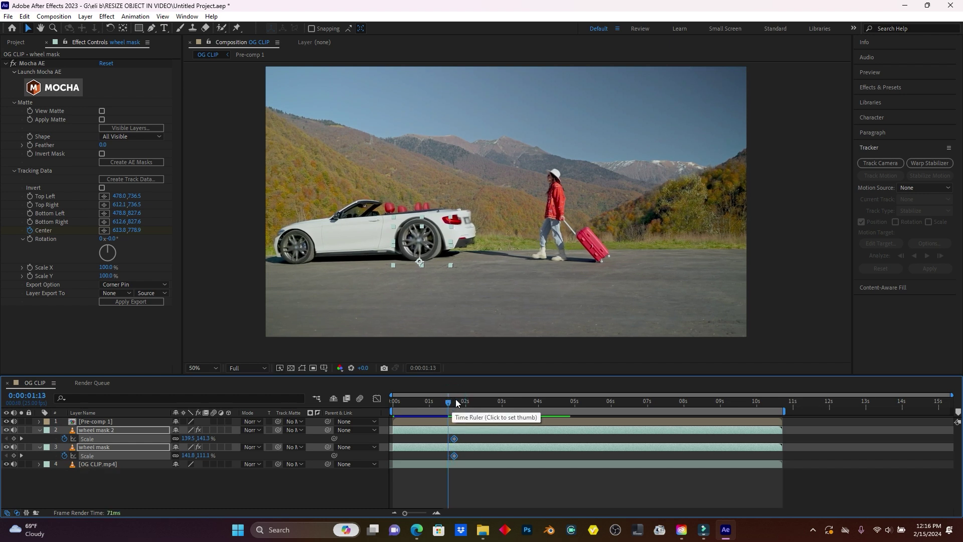
{"action": "left_click_drag", "start_coordinate": [189, 438], "coordinate": [171, 440]}
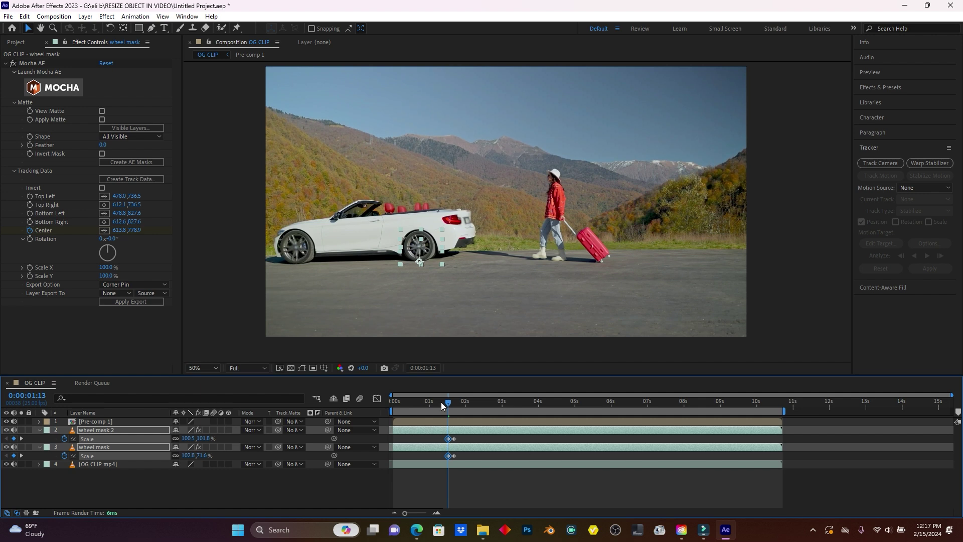
Step: Apply Easy Ease to the Scale keyframes of both wheel layers
{"action": "mouse_move", "coordinate": [443, 437]}
{"action": "left_mouse_down"}
{"action": "mouse_move", "coordinate": [459, 441]}
{"action": "mouse_move", "coordinate": [443, 455]}
{"action": "left_mouse_up"}
{"action": "right_click", "coordinate": [454, 438]}
{"action": "mouse_move", "coordinate": [510, 431]}
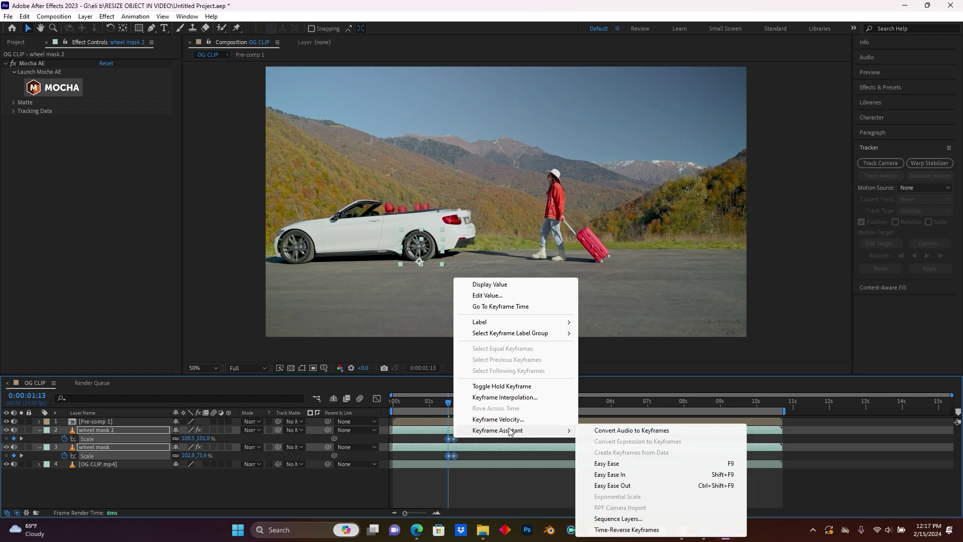
{"action": "left_click", "coordinate": [606, 464]}
Step: Preview the wheel's resizing animation from the start of the composition
{"action": "left_click_drag", "start_coordinate": [434, 402], "coordinate": [392, 402]}
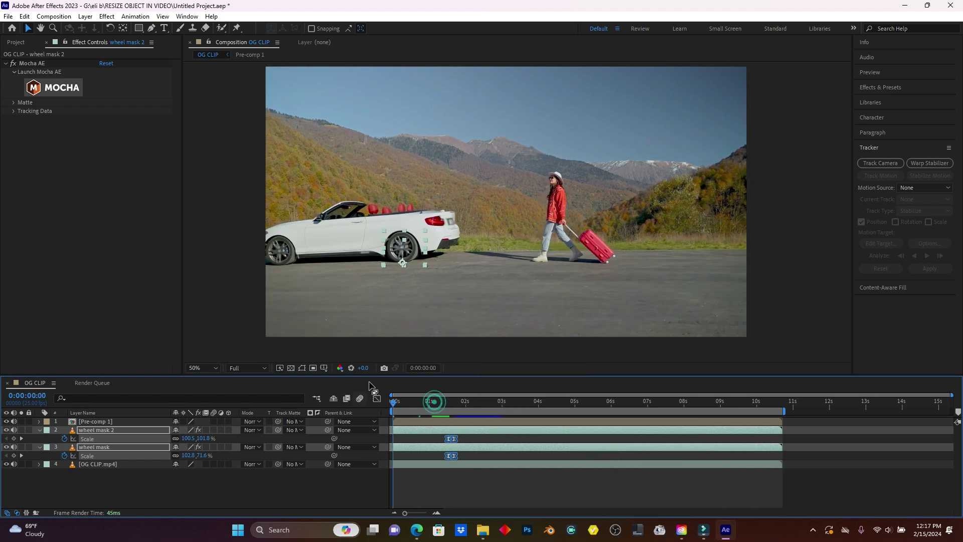
{"action": "left_click", "coordinate": [512, 282]}
{"action": "key", "text": "space"}
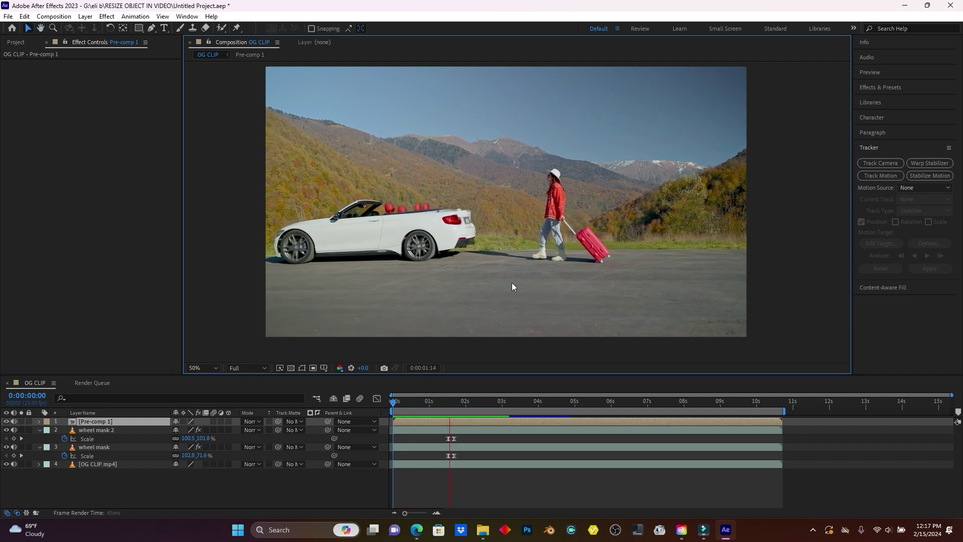